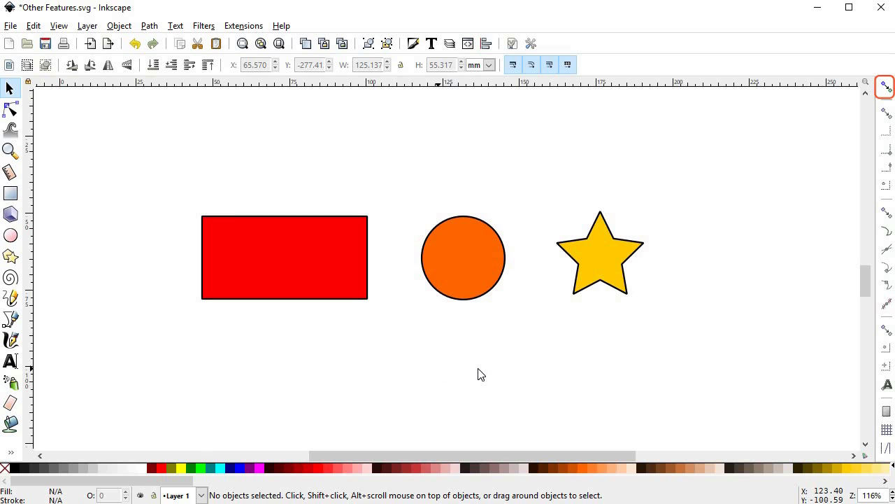
Step: Enable snapping and try it by moving the star onto the red rectangle's right-hand corners, undoing both moves
left_click(883, 86)
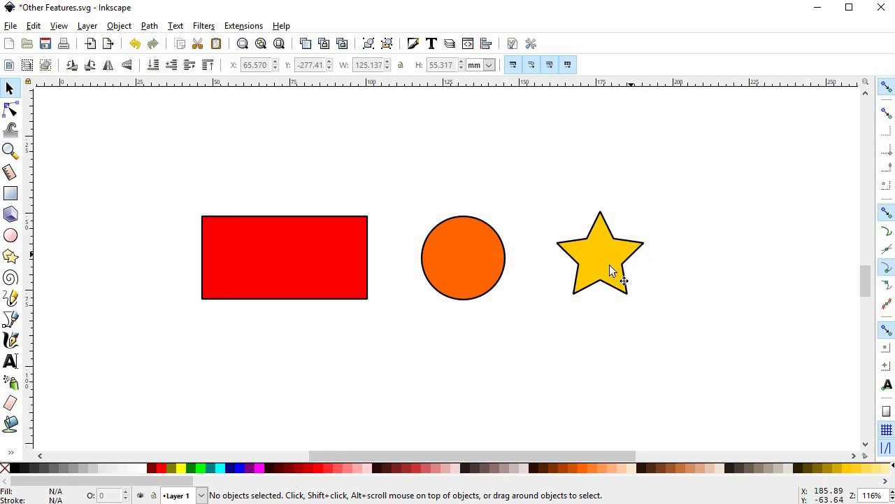
left_click_drag(576, 246, 393, 195)
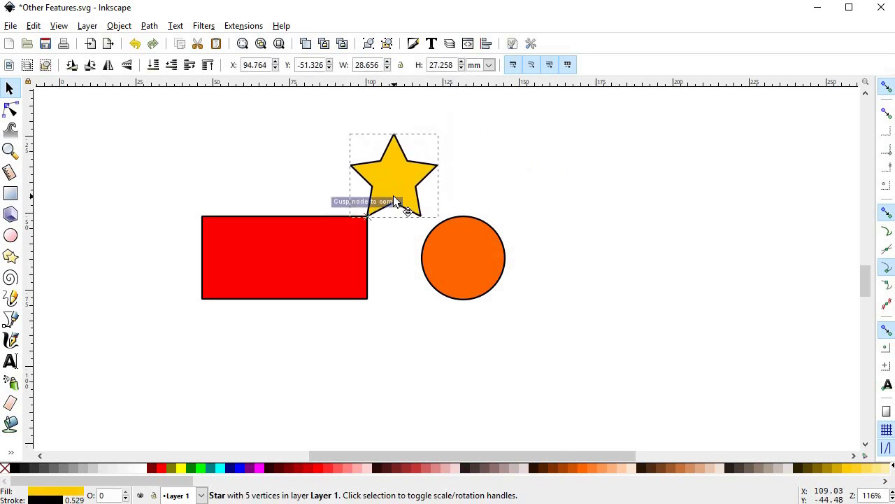
left_click_drag(461, 189, 423, 472)
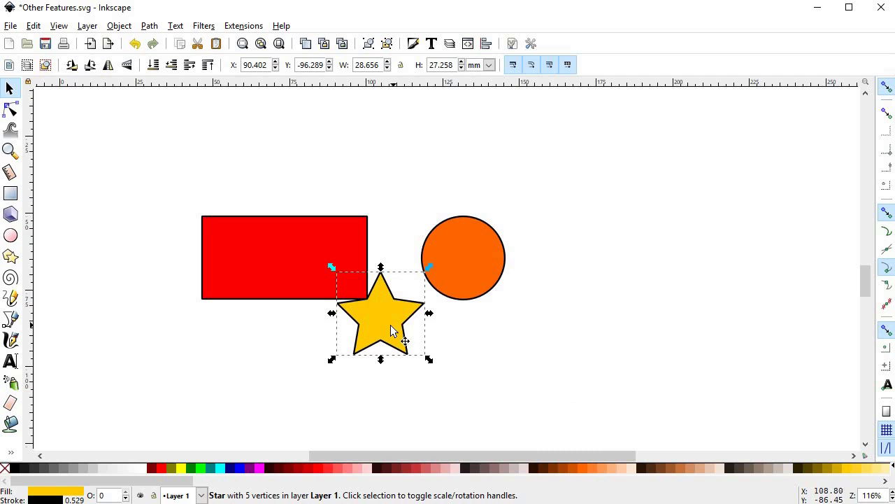
key("ctrl+z")
key("ctrl+z")
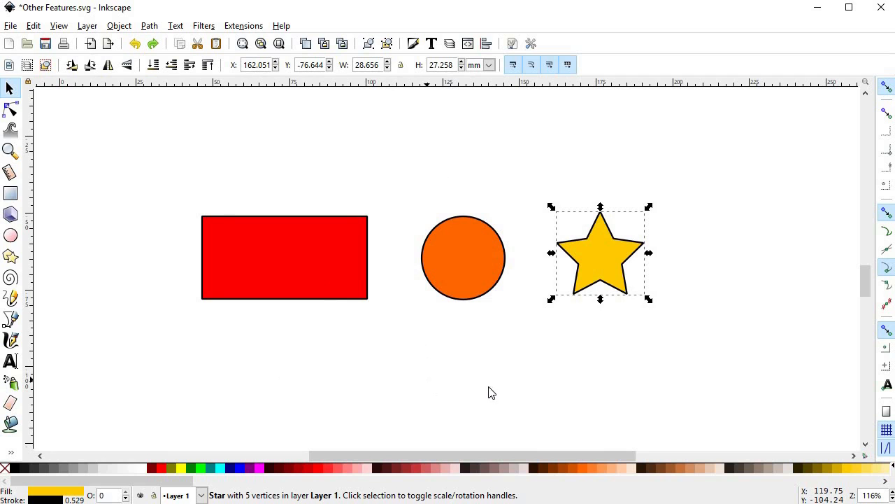
Step: Enable bounding box snapping and rotate the red rectangle counterclockwise
left_click(885, 113)
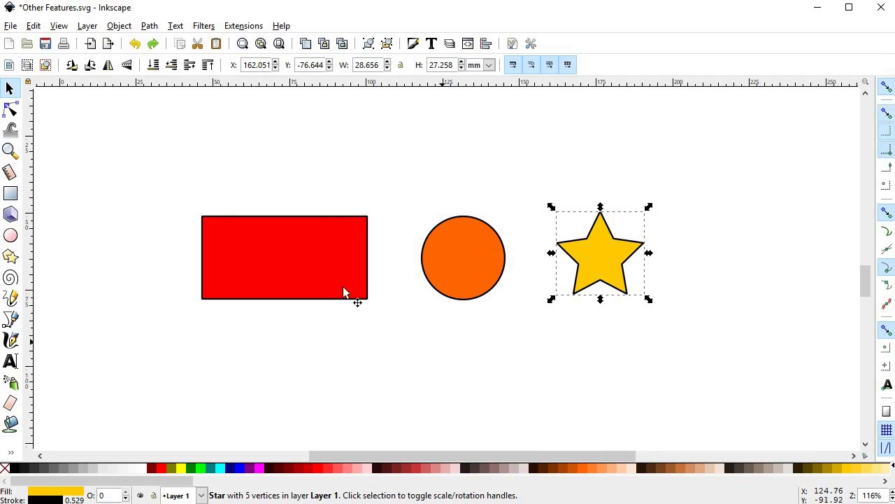
left_click(334, 257)
left_click(343, 256)
left_click_drag(373, 211, 346, 150)
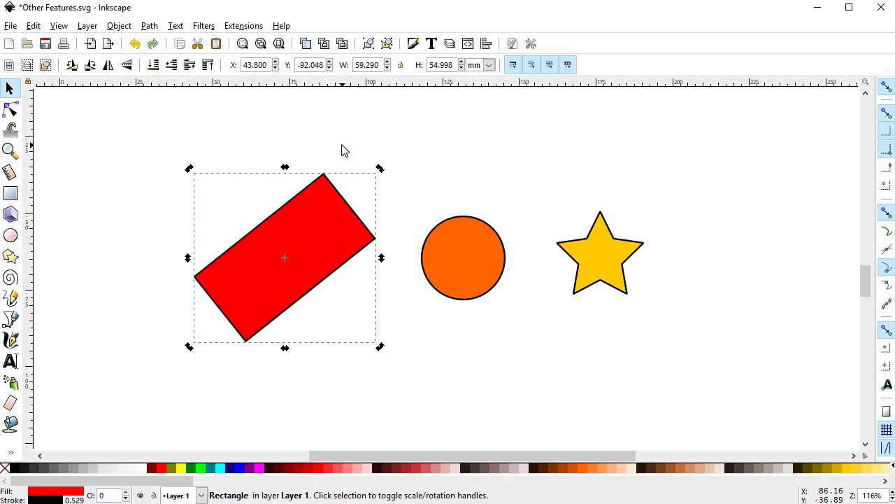
Step: Enable snapping to bounding box edge midpoints and centers, testing it by moving the star below the circle
left_click(595, 271)
left_click_drag(597, 254, 530, 343)
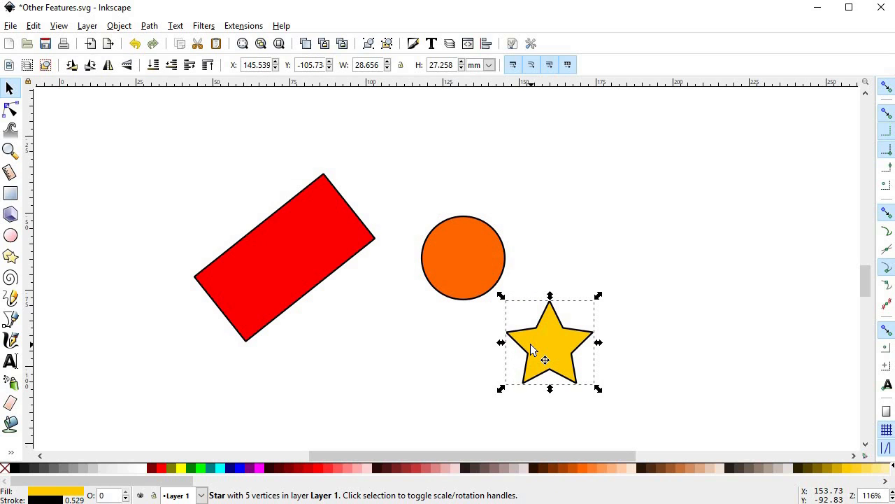
left_click(883, 169)
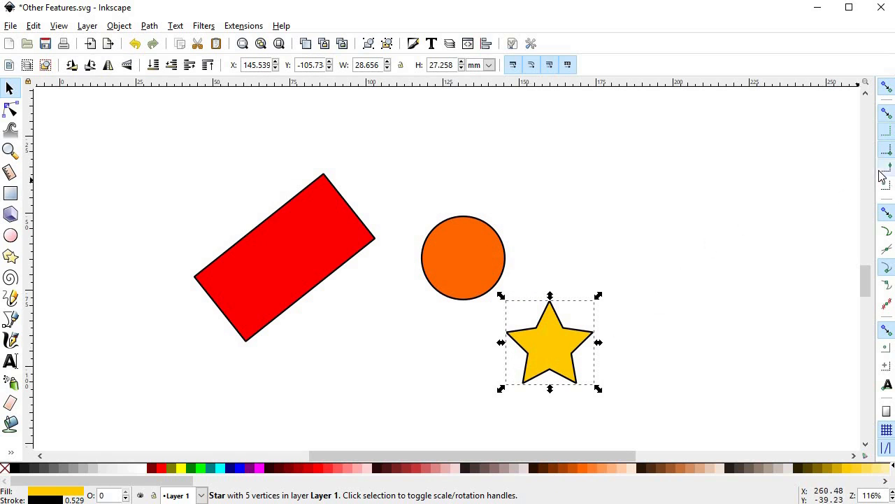
left_click_drag(544, 364, 397, 374)
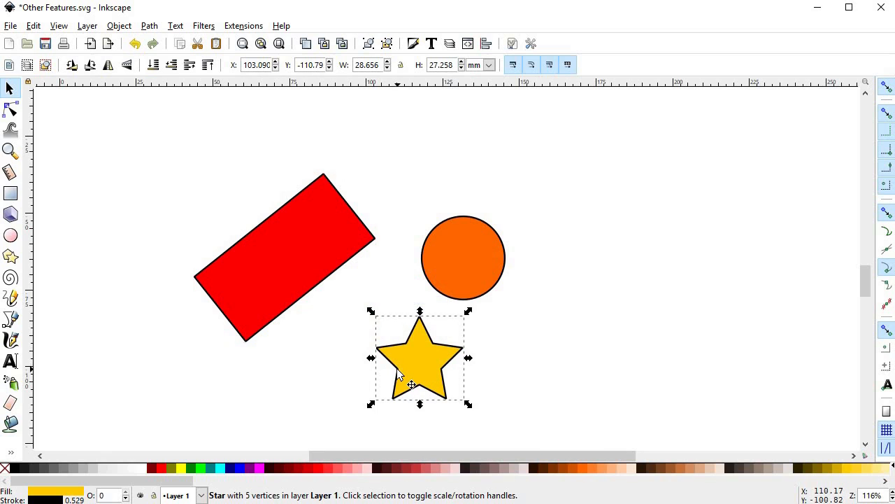
Step: Undo the star moves and the rectangle's rotation, leaving nothing selected
key("ctrl+z")
key("ctrl+z")
key("ctrl+z")
key("ctrl+z")
key("ctrl+z")
key("ctrl+z")
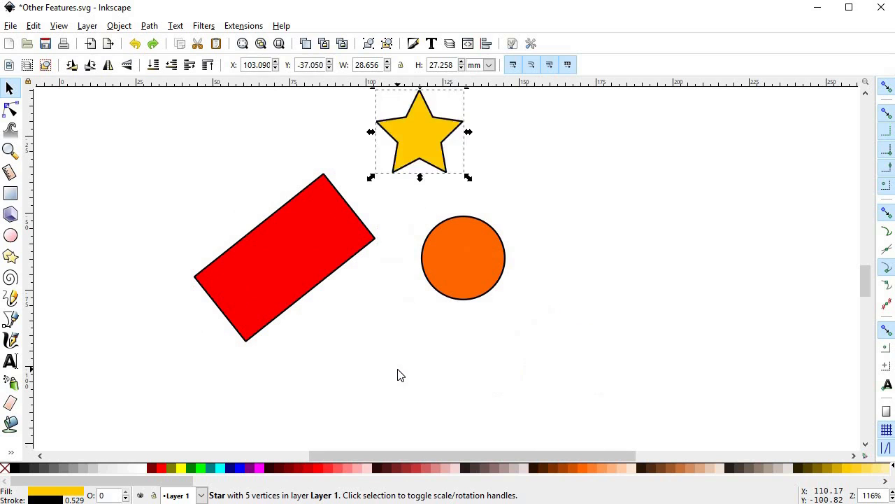
left_click(475, 378)
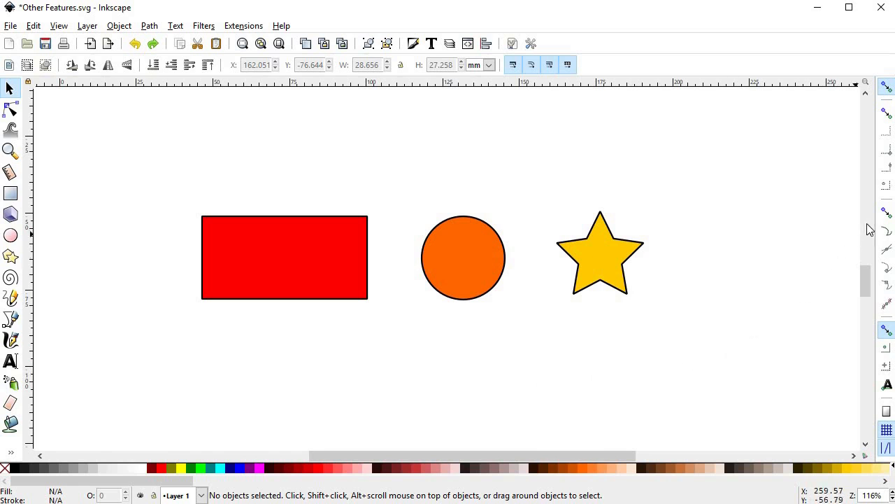
Step: Enable node and path snapping with cusp nodes, and try snapping the star to the rectangle's corners
left_click(886, 212)
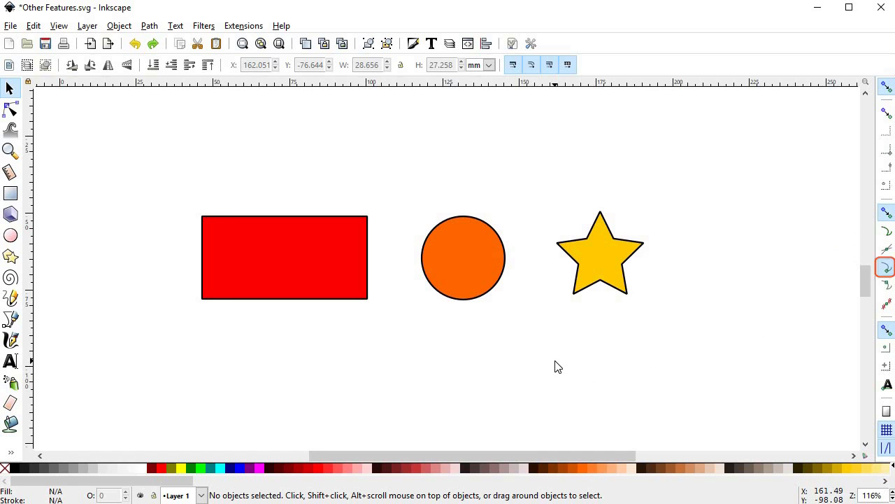
left_click(615, 284)
left_click_drag(574, 283, 390, 321)
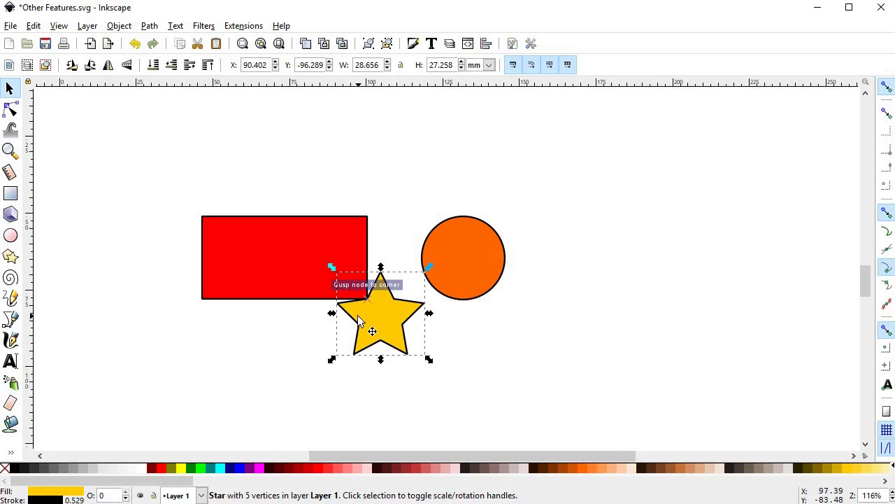
left_click_drag(372, 326, 172, 232)
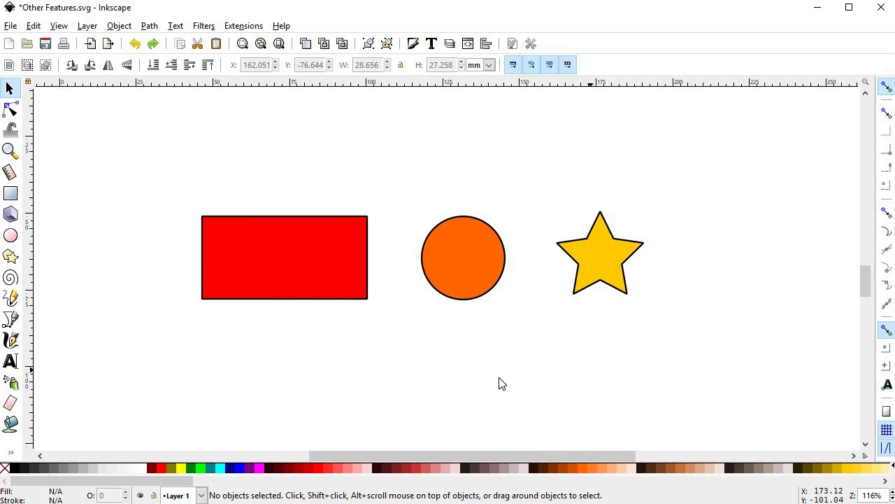
Step: Enable rotation center snapping, offset the circle's rotation center toward its lower right, and snap the star's rotation center onto it
left_click(885, 332)
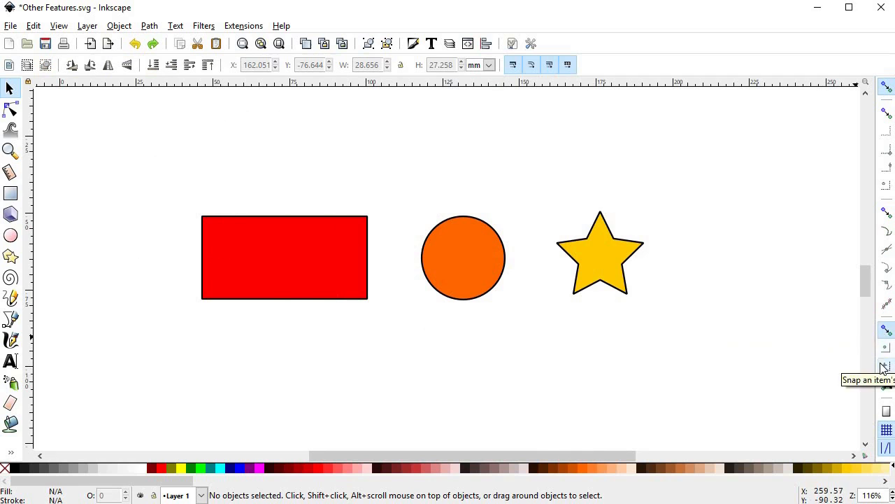
left_click(886, 364)
left_click(463, 262)
left_click(464, 263)
left_click_drag(464, 257, 551, 289)
left_click(608, 245)
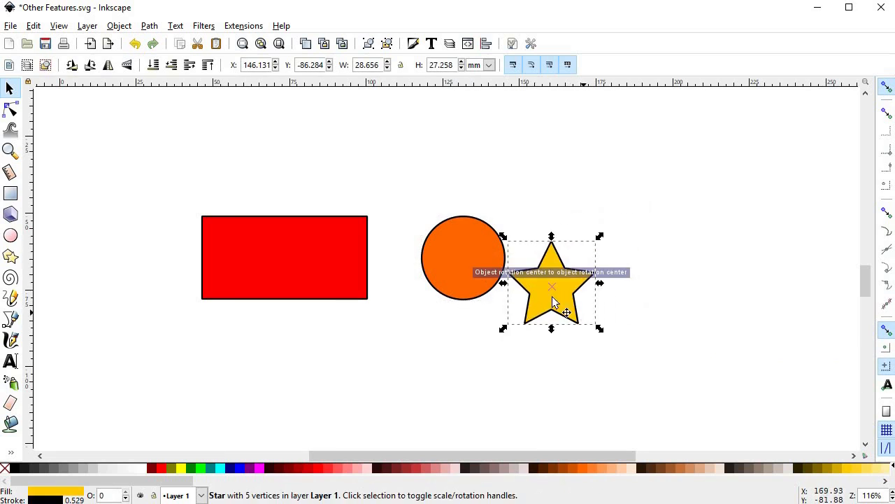
Step: Try rotating the orange circle about its offset rotation center
left_click(464, 251)
left_click(463, 251)
left_click_drag(521, 212, 529, 246)
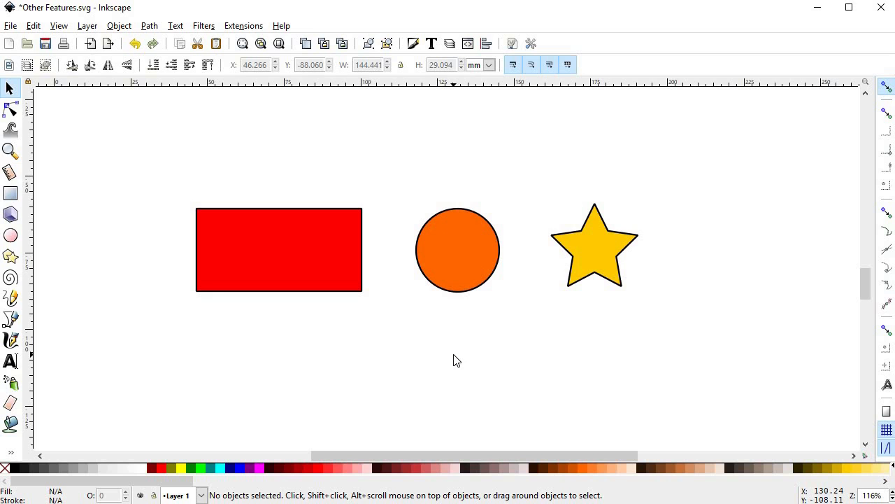
Step: Create a new rectangular grid in the document properties
left_click(12, 28)
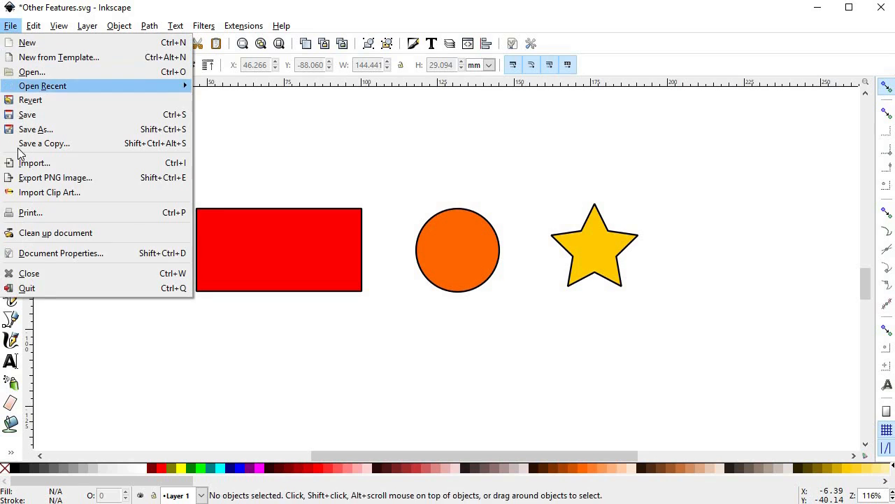
left_click(39, 255)
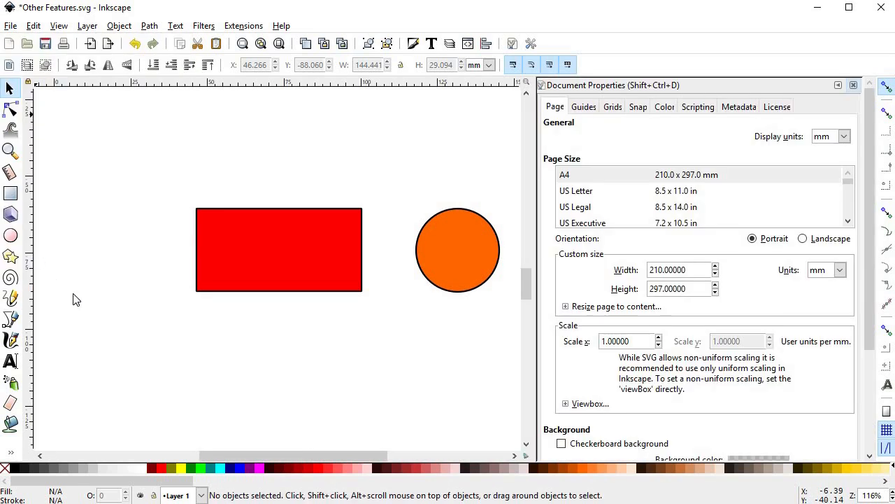
left_click(608, 113)
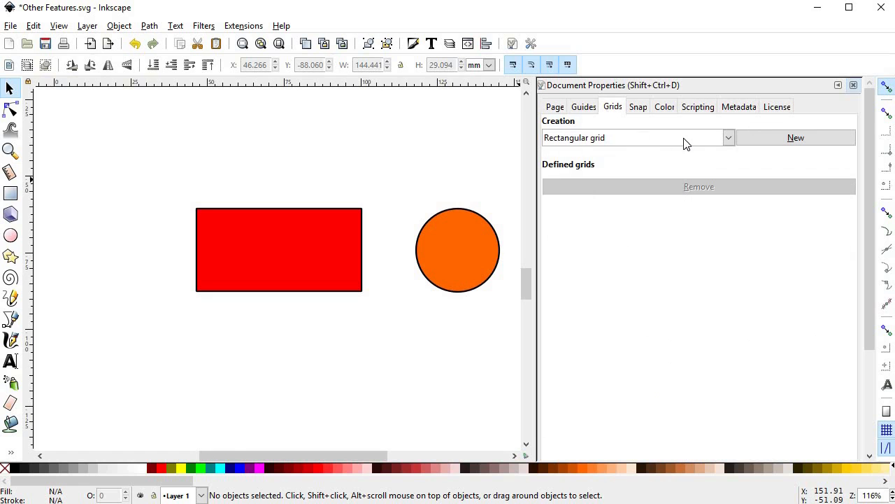
left_click(730, 140)
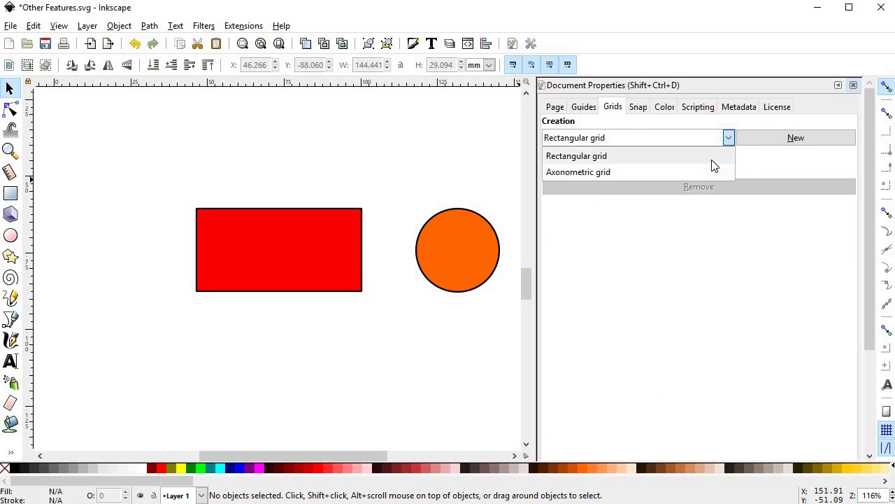
left_click(711, 163)
left_click(784, 147)
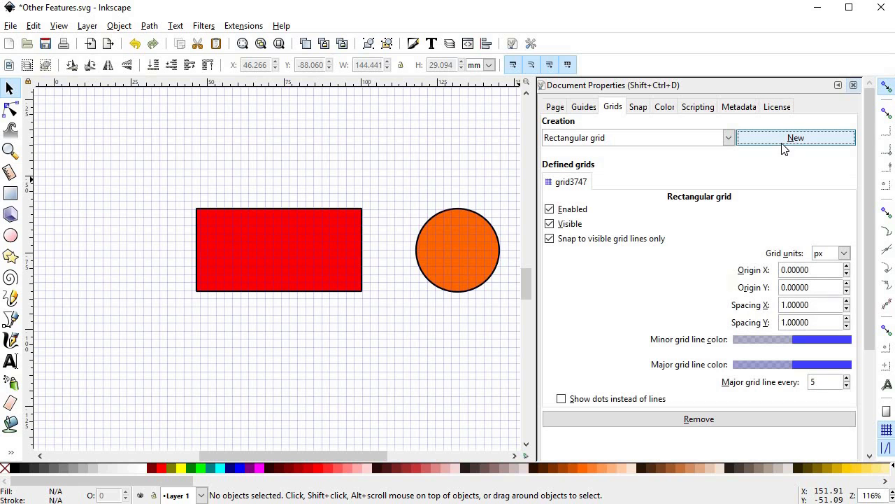
Step: Toggle the grid's Enabled, Visible and Snap to visible grid lines only options off and back on
left_click(593, 216)
left_click(592, 217)
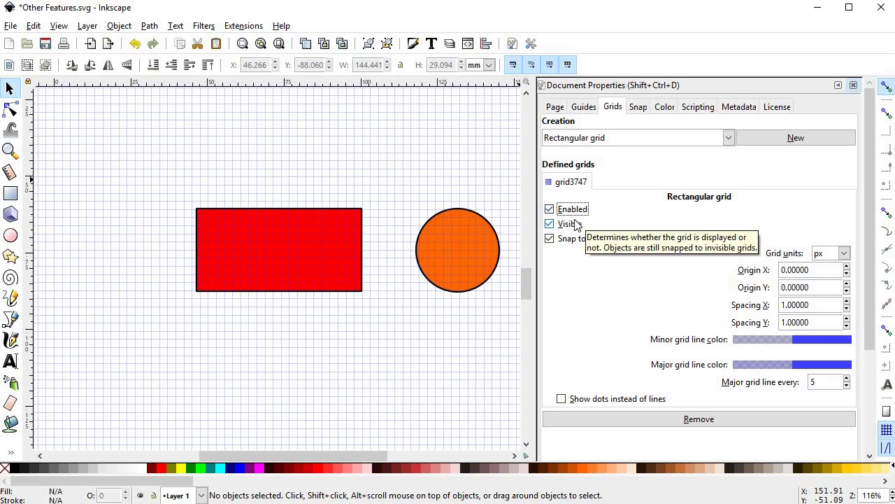
left_click(575, 223)
left_click(575, 224)
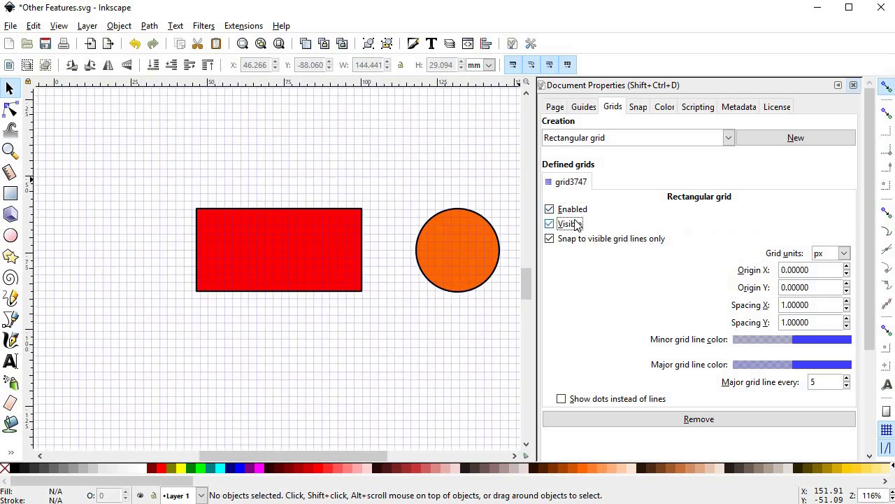
left_click(575, 224)
left_click(575, 224)
left_click(574, 240)
left_click(574, 240)
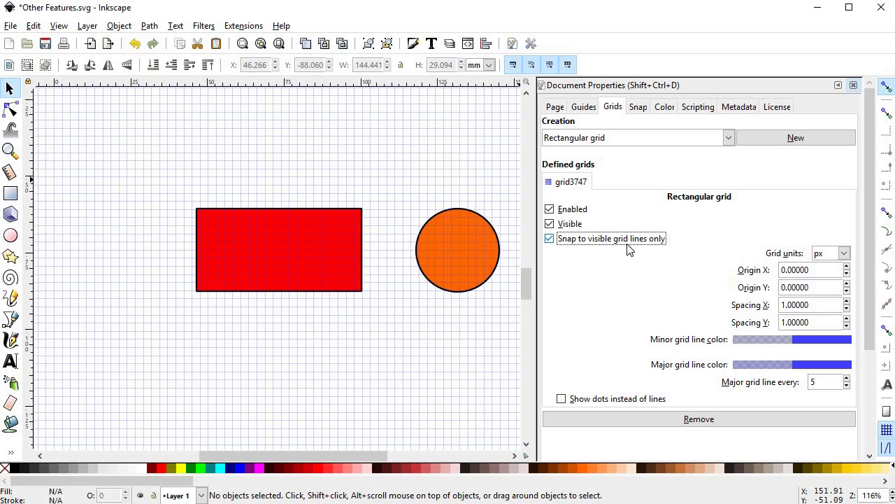
Step: Set the rectangular grid's origin to X 11.8 px and Y 11.3 px
left_click(847, 266)
left_click(847, 266)
left_click_drag(847, 267, 847, 284)
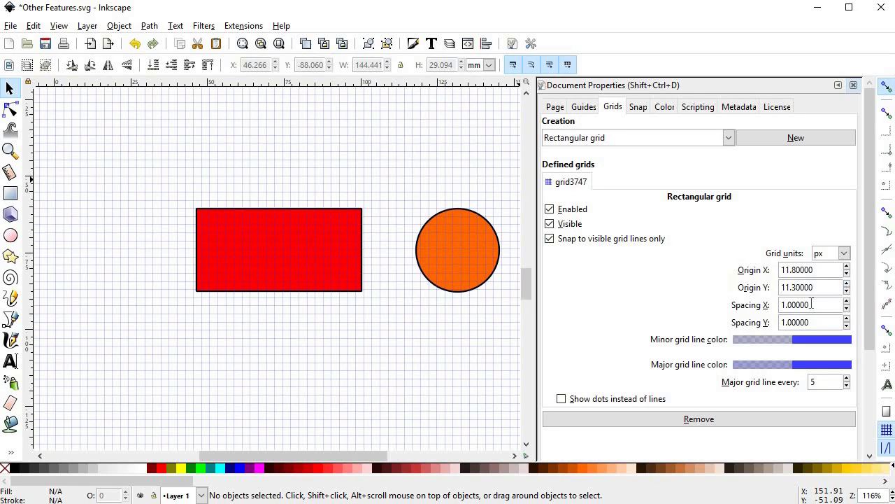
Step: Set the rectangular grid's X and Y spacing to 10 px each
left_click_drag(847, 302, 781, 305)
type("10")
key("Return")
left_click_drag(830, 323, 788, 322)
key("BackSpace")
key("BackSpace")
key("BackSpace")
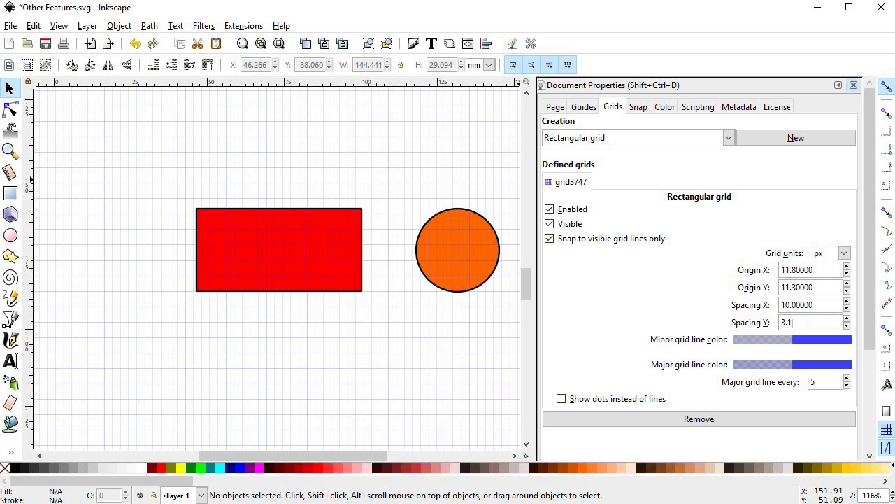
type("10")
key("Return")
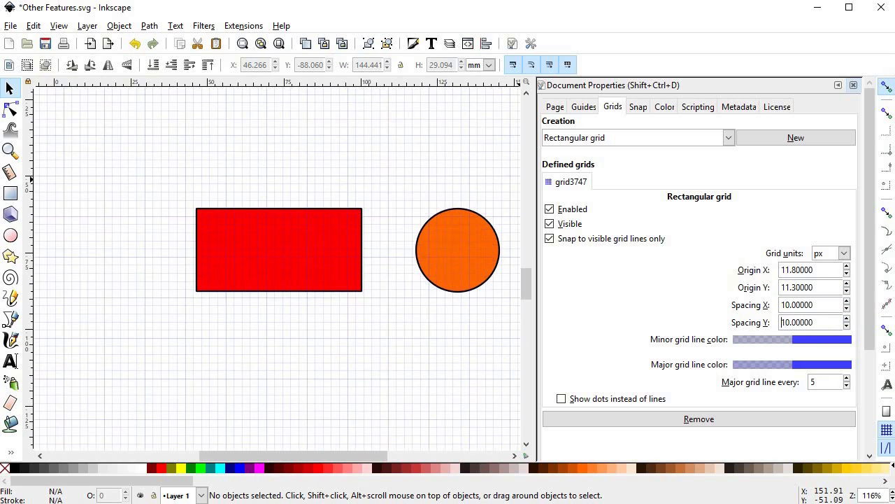
Step: Change the minor grid line color to red with an alpha of 63 (RGBA d635393f)
left_click(827, 342)
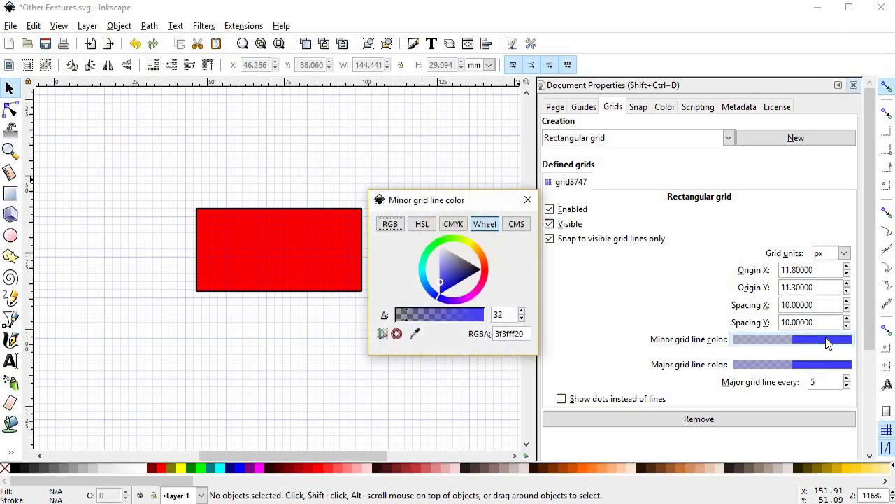
left_click(441, 279)
mouse_move(441, 278)
left_mouse_down()
mouse_move(439, 268)
mouse_move(484, 270)
left_mouse_up()
left_click(466, 272)
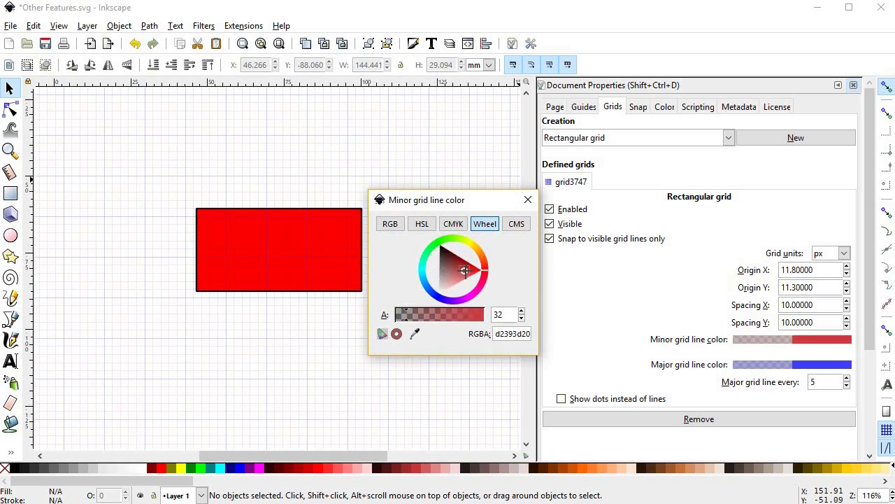
left_click(420, 319)
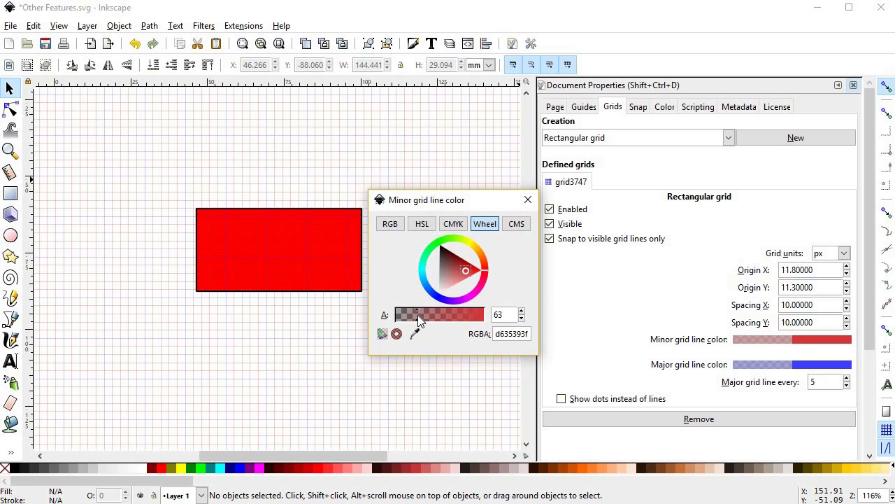
left_click(527, 200)
Step: Raise the major grid line color's alpha to 144, keeping it blue (RGBA 3f3fff90)
left_click(809, 359)
left_click(445, 313)
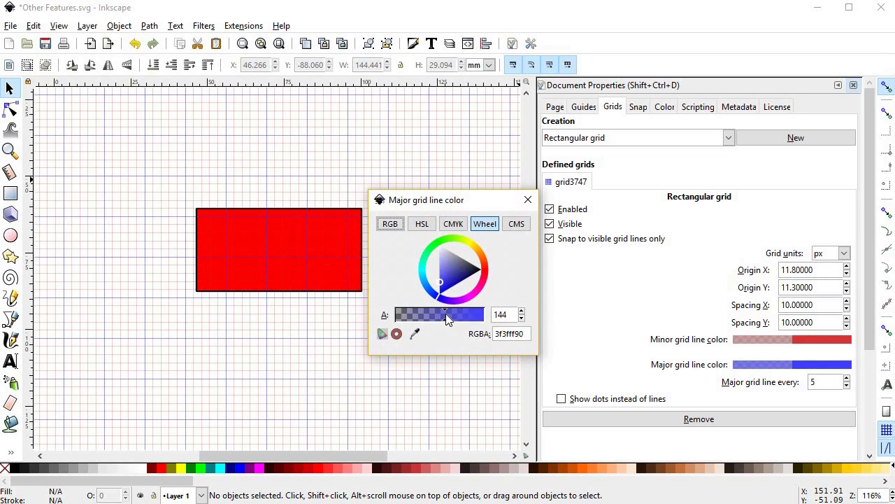
left_click(528, 200)
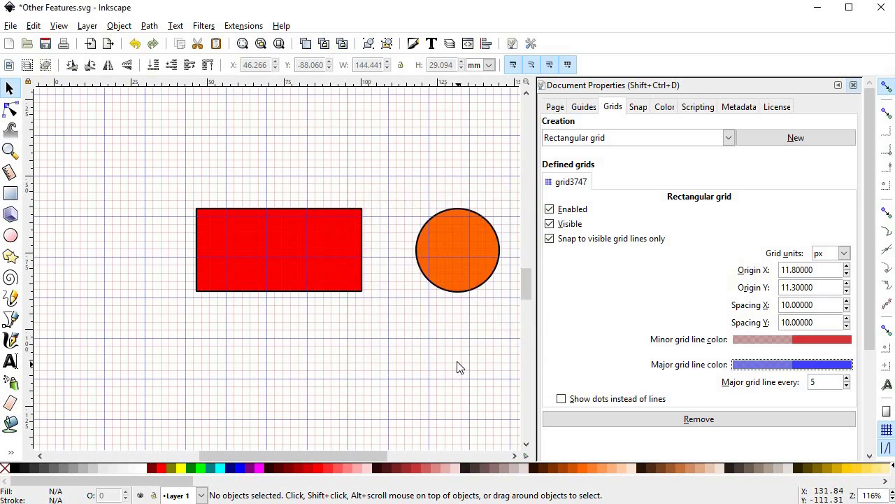
Step: Set the grid to show a major grid line every 2 lines
left_click_drag(387, 349, 239, 310)
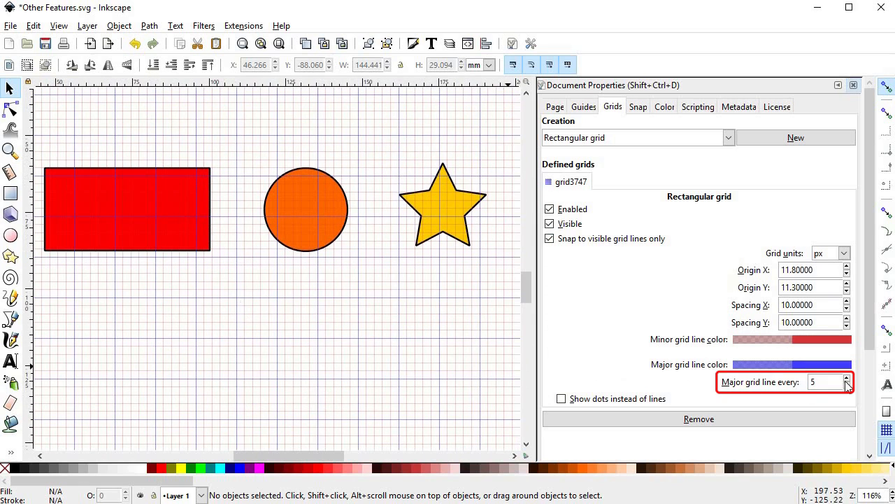
left_click(847, 385)
left_click(847, 386)
left_click(847, 386)
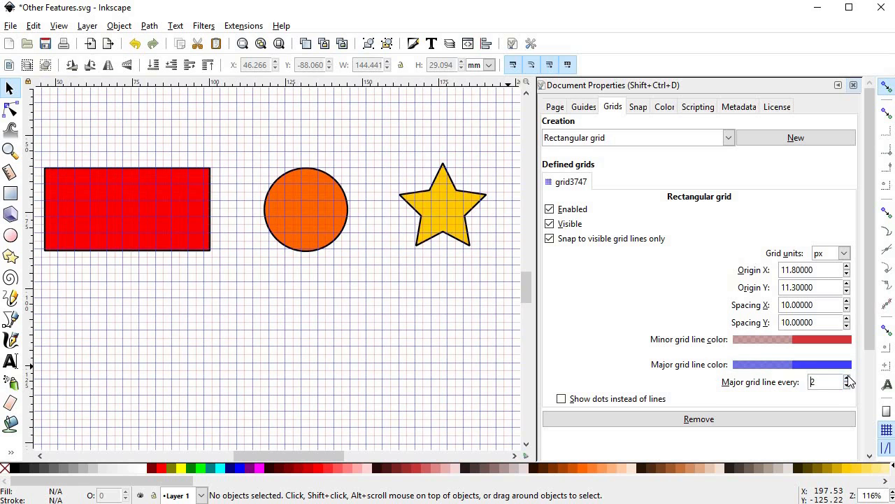
Step: Increase the number of lines between the rectangular grid's major grid lines
left_click(847, 379)
left_click(847, 378)
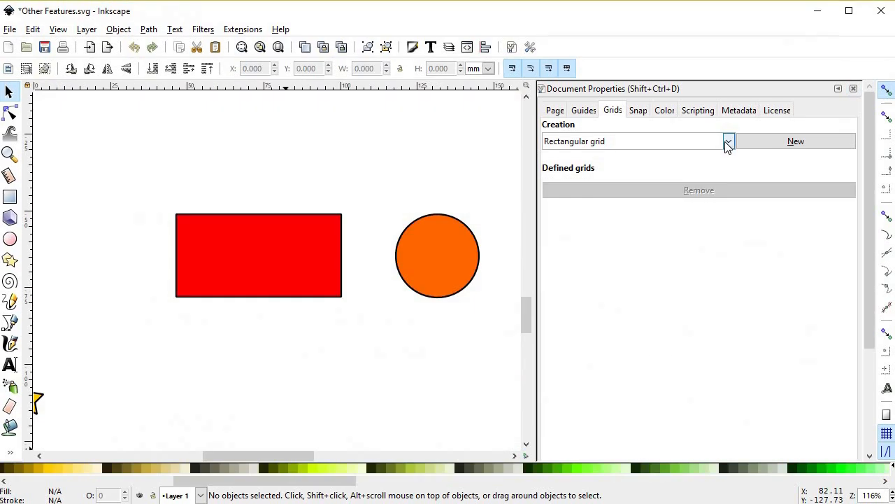
Step: Create a new axonometric grid in the document
left_click(728, 138)
left_click(723, 175)
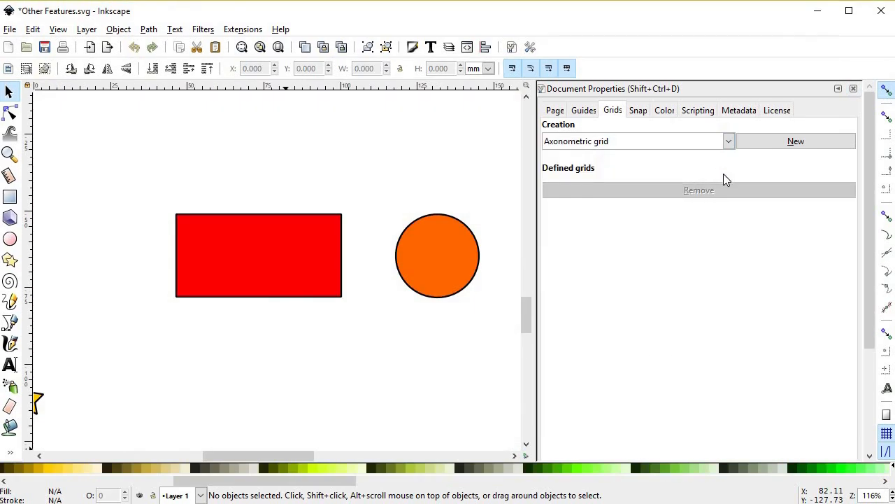
left_click(793, 143)
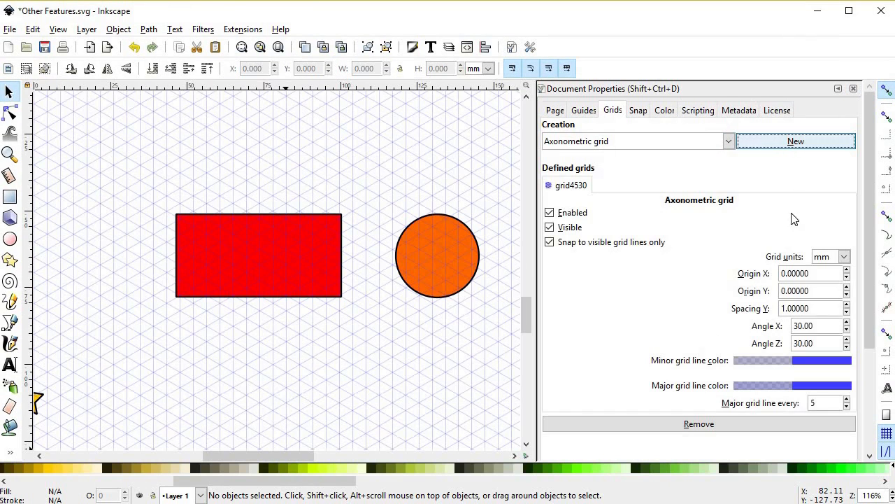
Step: Set the axonometric grid's Y spacing to 3.2 mm
left_click(846, 307)
left_click(847, 307)
left_click(846, 307)
left_click(846, 307)
left_click(845, 307)
left_click(846, 306)
left_click(845, 306)
left_click(846, 306)
left_click(846, 306)
left_click(845, 307)
left_click(846, 307)
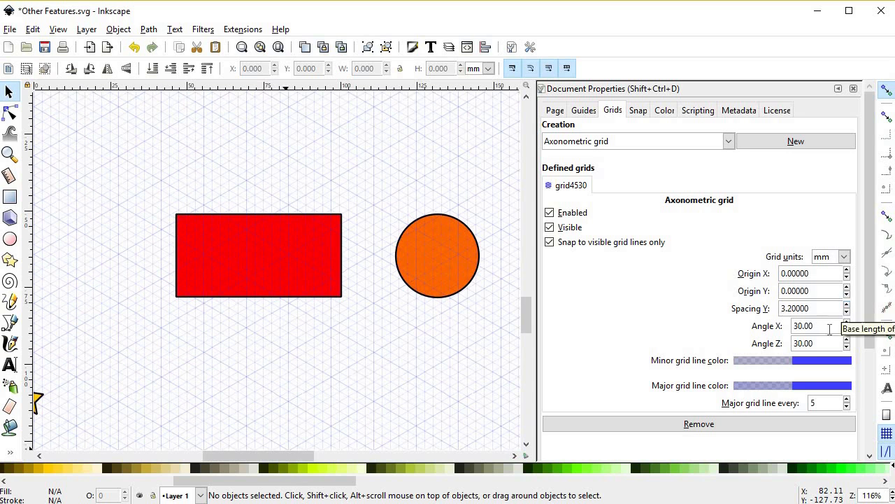
Step: Nudge the axonometric grid's Angle X and Angle Z upward in small increments
left_click(846, 322)
left_click(847, 323)
left_click(846, 322)
left_click(846, 322)
left_click(847, 322)
left_click(846, 322)
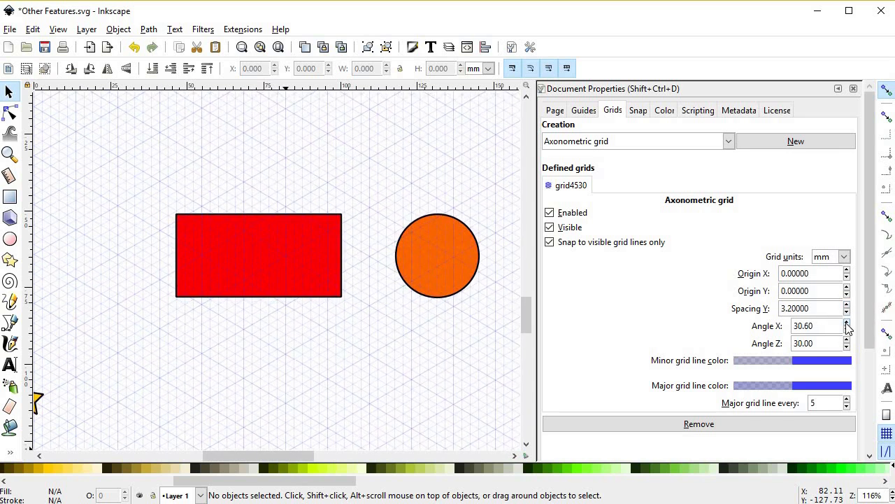
left_click(846, 323)
left_click(846, 322)
left_click(846, 323)
left_click(846, 323)
left_click(846, 323)
left_click(846, 322)
left_click(846, 340)
left_click(847, 340)
left_click(846, 340)
left_click(847, 340)
left_click(847, 340)
Step: Set the axonometric grid's Angle X to 50 and open the document's snap settings
left_click_drag(828, 328, 780, 335)
type("50")
key("Return")
key("BackSpace")
type("0")
key("Return")
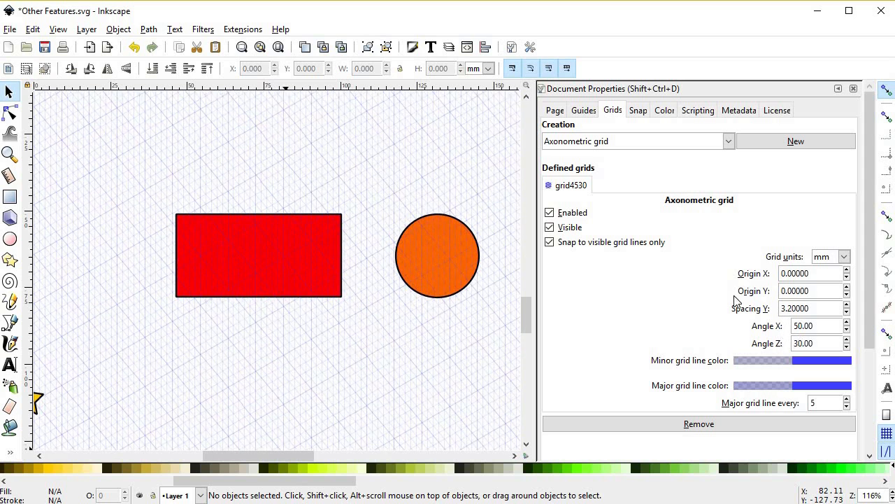
left_click(638, 110)
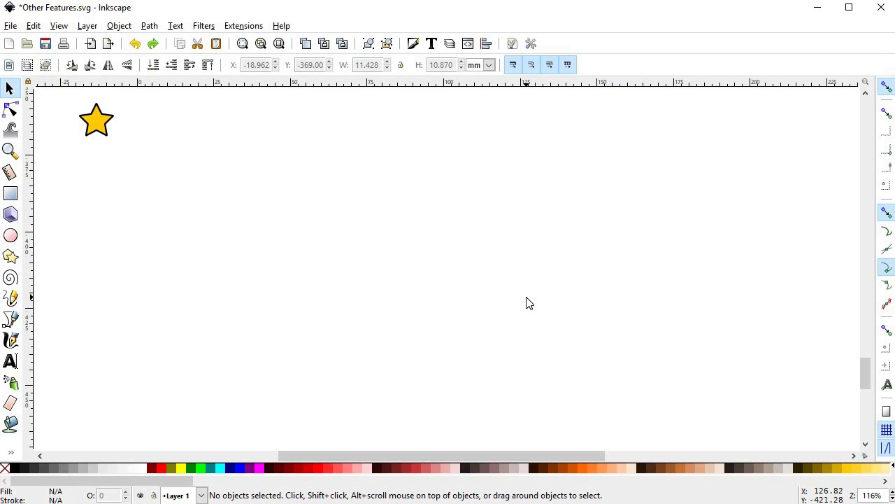
Step: Select the yellow star and spray copies of it below the original
left_click(105, 124)
left_click(10, 381)
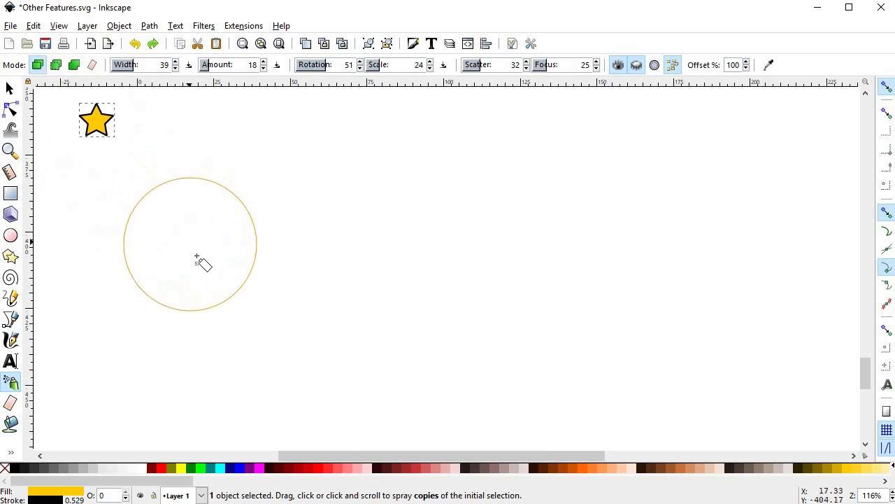
mouse_move(186, 266)
left_mouse_down()
mouse_move(176, 295)
mouse_move(248, 308)
mouse_move(211, 239)
mouse_move(153, 244)
mouse_move(158, 267)
left_mouse_up()
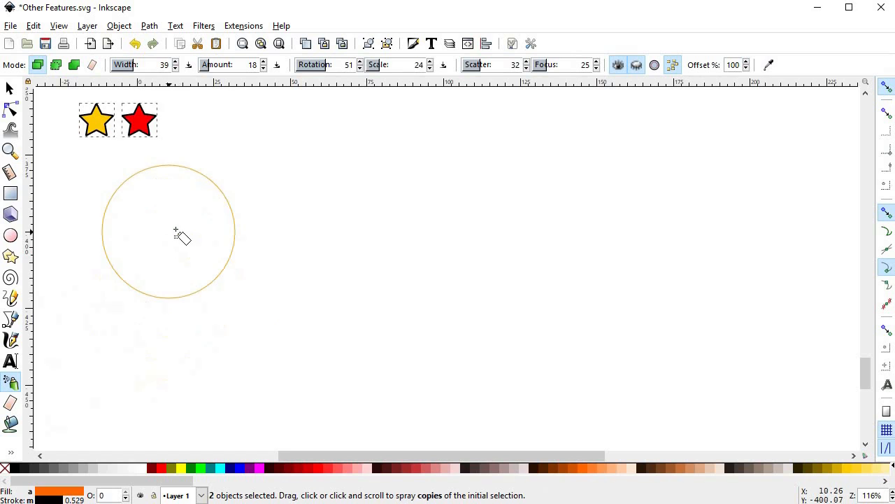
Step: Spray copies of the selected yellow and red stars across the empty area below them
mouse_move(177, 231)
left_mouse_down()
mouse_move(224, 259)
mouse_move(196, 322)
mouse_move(162, 310)
mouse_move(127, 347)
left_mouse_up()
mouse_move(282, 351)
left_mouse_down()
mouse_move(244, 271)
mouse_move(223, 273)
left_mouse_up()
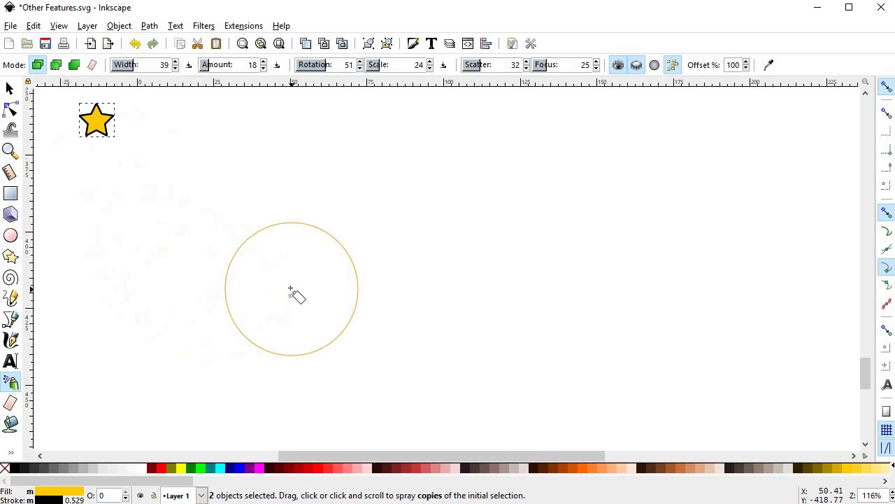
Step: Switch the Spray tool to clone mode and spray clones of the yellow star over the empty canvas
left_click(56, 64)
mouse_move(292, 222)
left_mouse_down()
mouse_move(445, 260)
mouse_move(403, 307)
mouse_move(234, 304)
left_mouse_up()
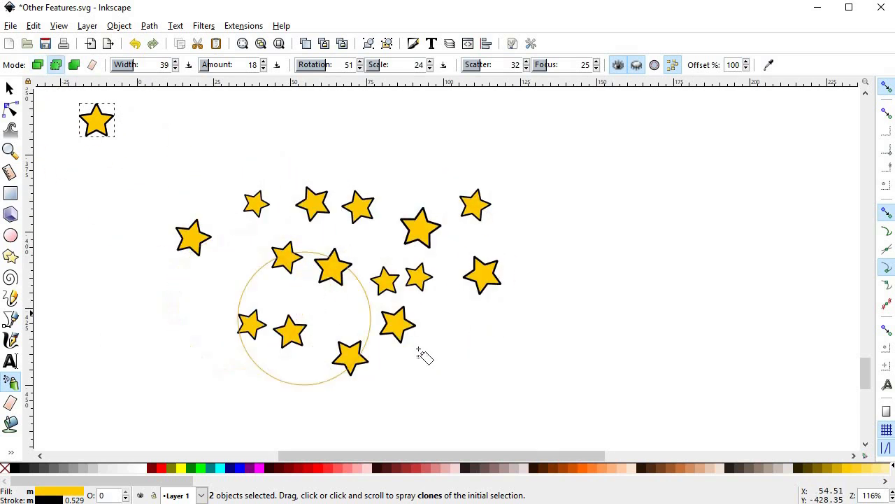
Step: Reshape the original yellow star by its nodes, stretching the lower points downward and the side points outward
key("n")
left_click(112, 138)
left_click_drag(111, 139, 112, 160)
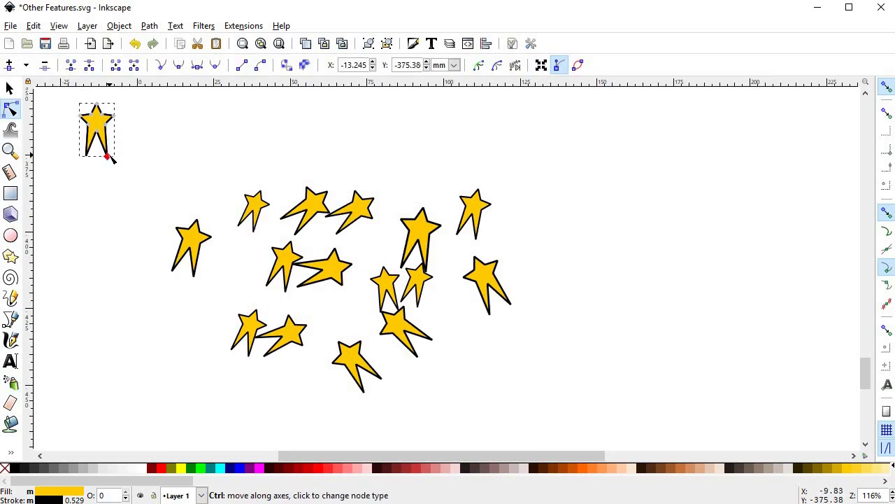
left_click_drag(113, 116, 140, 116)
left_click_drag(84, 119, 55, 112)
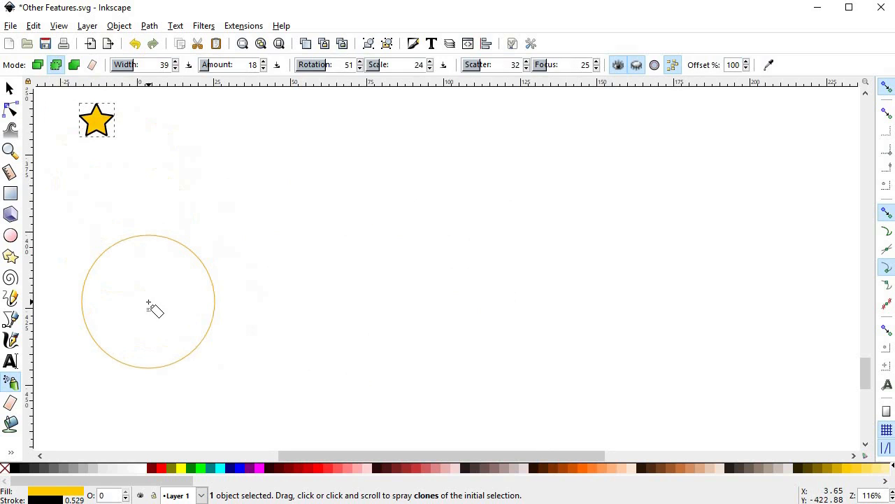
Step: Spray the yellow star in single-path mode and display the nodes of the resulting path
left_click(74, 65)
mouse_move(304, 250)
left_mouse_down()
mouse_move(363, 225)
mouse_move(384, 265)
mouse_move(344, 267)
mouse_move(293, 240)
mouse_move(302, 221)
mouse_move(358, 244)
mouse_move(343, 261)
mouse_move(297, 250)
mouse_move(282, 267)
mouse_move(316, 277)
mouse_move(348, 262)
mouse_move(329, 228)
mouse_move(310, 222)
mouse_move(289, 226)
mouse_move(276, 253)
mouse_move(412, 337)
left_mouse_up()
key("n")
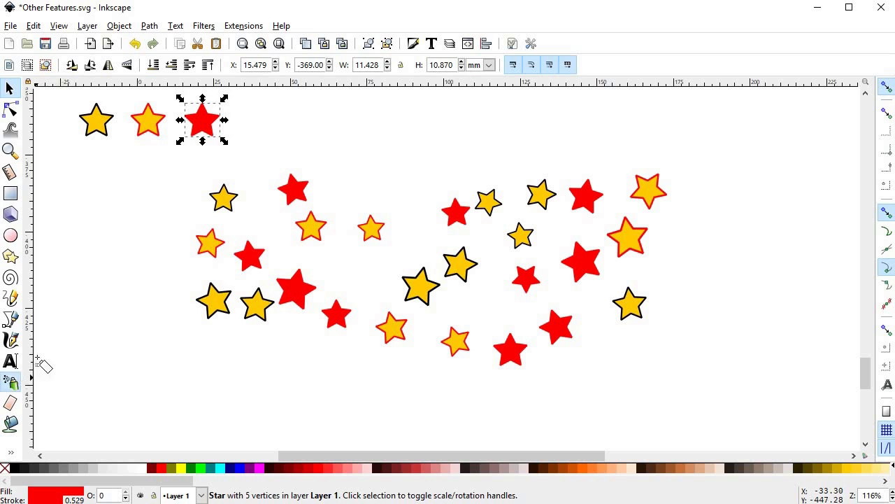
Step: Switch the Spray tool to delete mode and erase sprayed copies of the selected red star
left_click(12, 382)
left_click(92, 64)
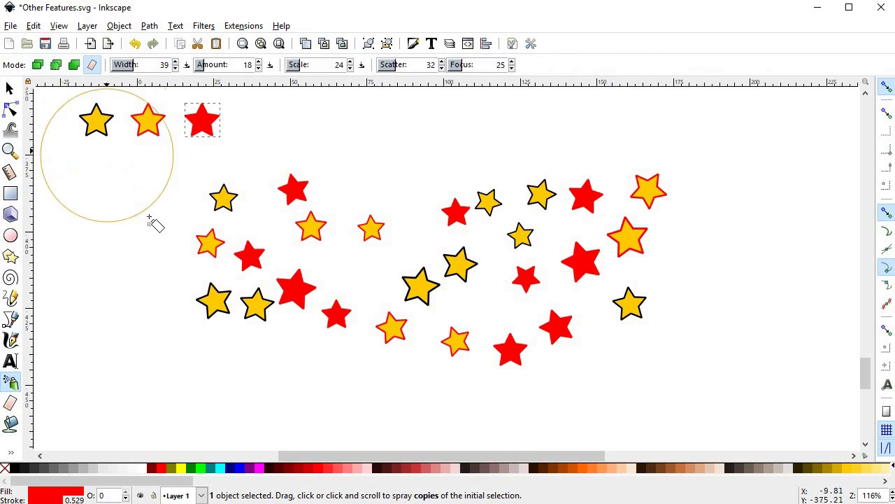
left_click_drag(256, 237, 315, 232)
mouse_move(294, 188)
left_mouse_down()
mouse_move(328, 177)
mouse_move(437, 207)
mouse_move(550, 322)
mouse_move(600, 222)
mouse_move(537, 265)
mouse_move(595, 318)
mouse_move(482, 281)
mouse_move(462, 340)
mouse_move(351, 350)
mouse_move(390, 326)
left_mouse_up()
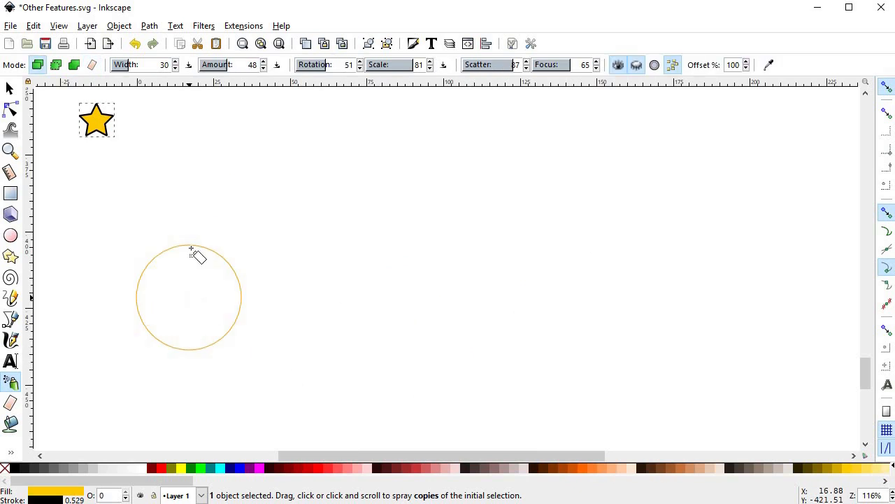
Step: Spray copies of the star with a spray width of 73, and again with a width of 18
left_click_drag(129, 65, 156, 65)
left_click_drag(326, 260, 336, 265)
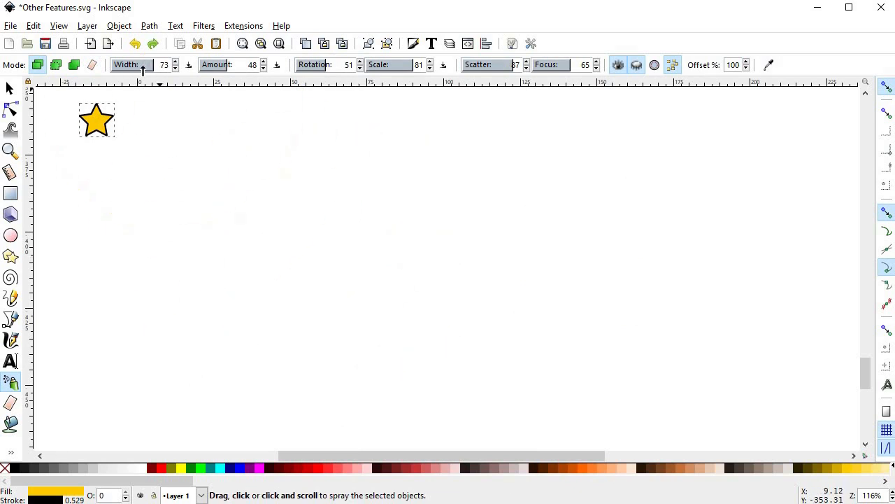
left_click_drag(142, 65, 124, 64)
left_click(320, 259)
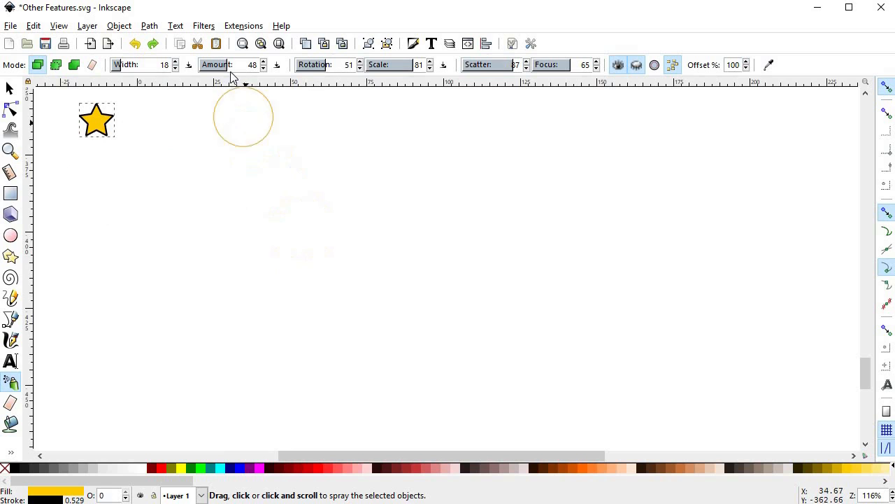
Step: Set the spray width to 46 and spray stars with a high amount, and again with an amount of 6
left_click_drag(232, 64, 265, 65)
left_click_drag(148, 65, 140, 65)
left_click_drag(337, 279, 331, 260)
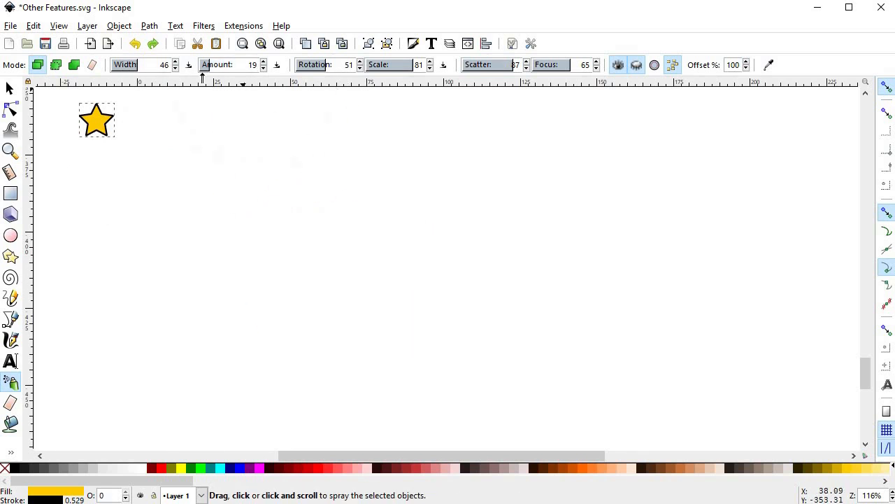
left_click(205, 64)
left_click(348, 292)
left_click(347, 293)
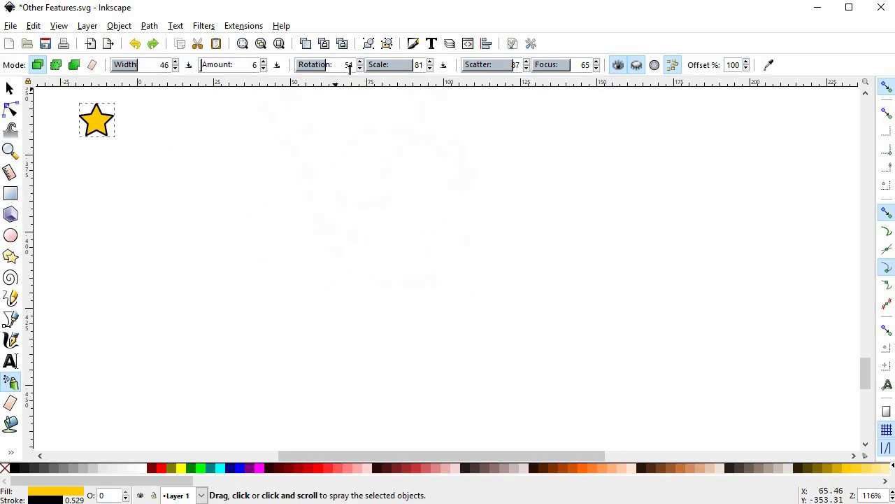
Step: Spray stars with rotation 100, scale 100, scatter 99, focus 100 and amount 59
left_click_drag(346, 65, 371, 67)
left_click_drag(411, 64, 453, 82)
left_click_drag(504, 65, 593, 65)
left_click(235, 65)
mouse_move(333, 262)
left_mouse_down()
mouse_move(405, 301)
mouse_move(420, 286)
left_mouse_up()
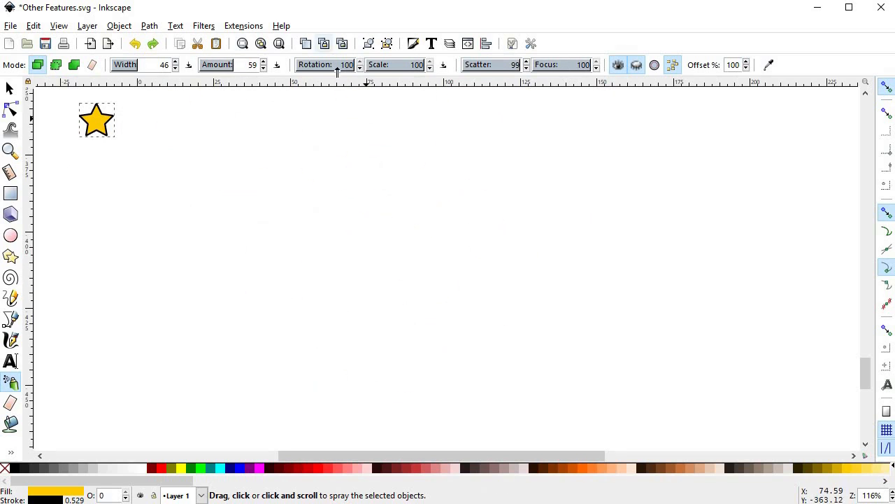
Step: Try spraying stars with rotation 1, scale 8, scatter 1 and focus 0, and undo the spray
left_click_drag(336, 65, 298, 65)
left_click_drag(381, 65, 369, 65)
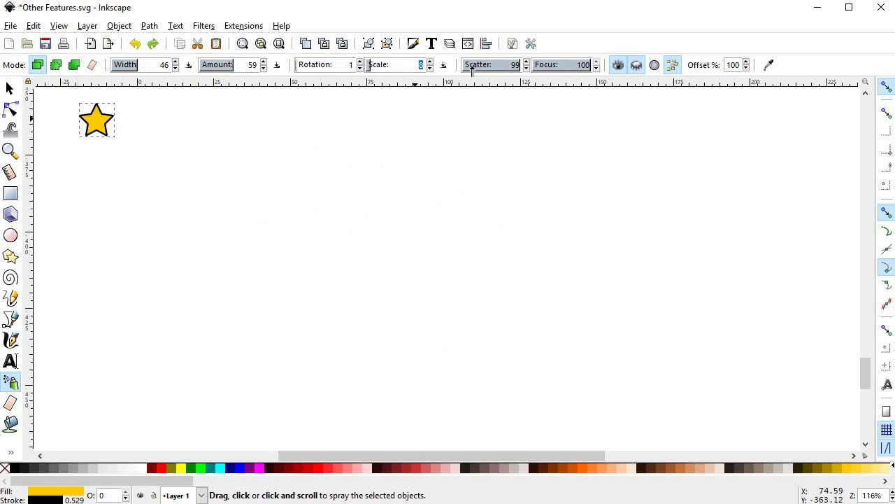
left_click_drag(481, 69, 463, 68)
left_click_drag(553, 67, 533, 68)
mouse_move(443, 234)
left_mouse_down()
mouse_move(391, 270)
mouse_move(476, 268)
left_mouse_up()
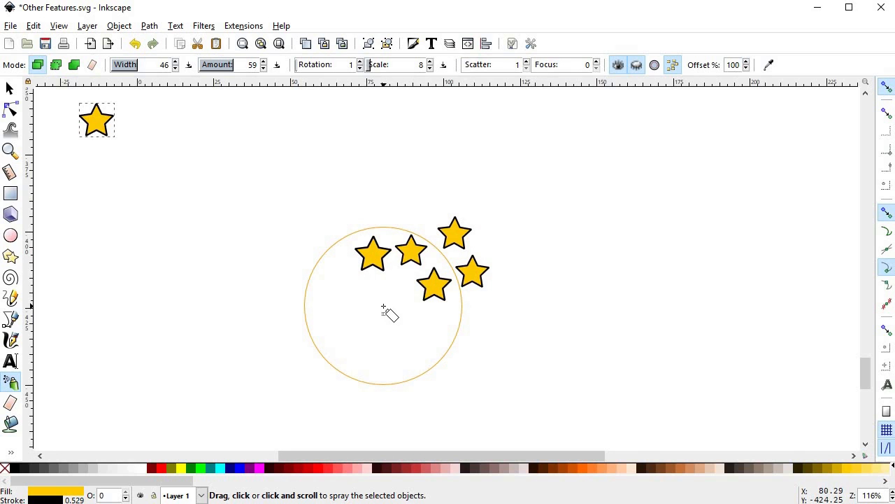
key("ctrl+z")
Step: Set the spray rotation to 54, scale to 55, scatter to 49 and focus to 56
left_click_drag(337, 64, 327, 64)
left_click(399, 65)
left_click_drag(466, 66, 494, 65)
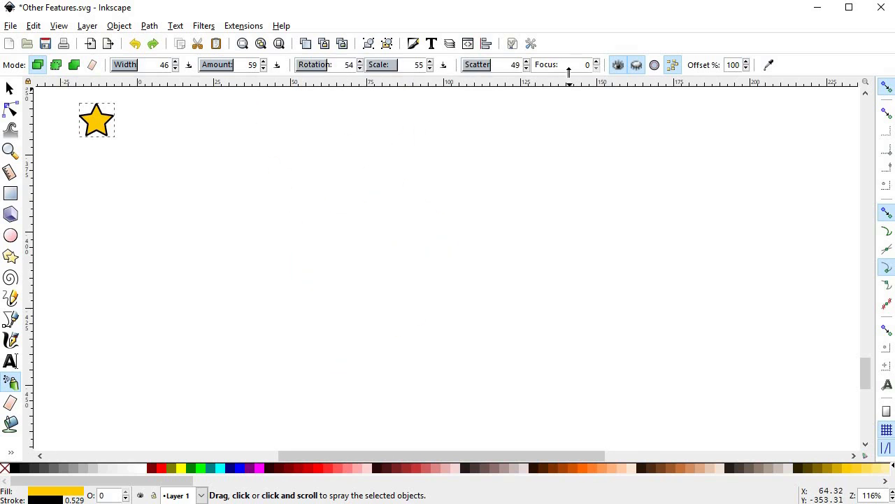
left_click(566, 64)
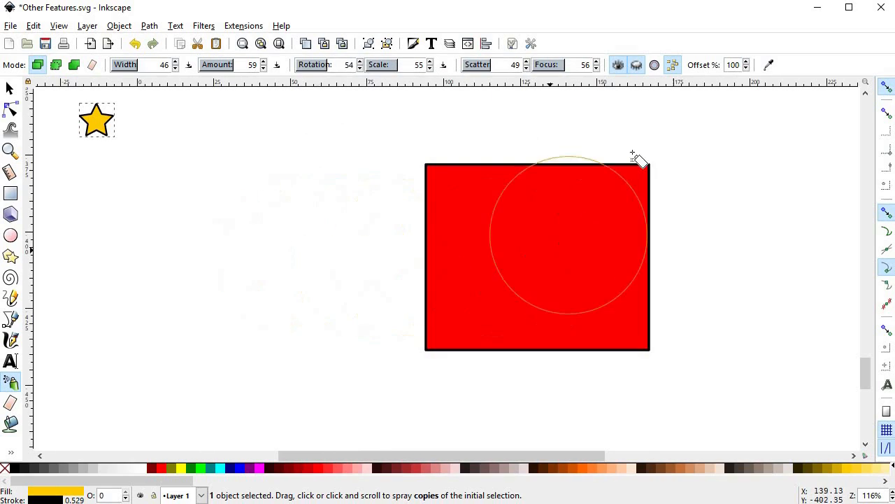
Step: Turn off spraying over non-transparent areas, spray stars around the red rectangle, and undo the spray
left_click(623, 67)
mouse_move(160, 281)
left_mouse_down()
mouse_move(395, 276)
mouse_move(414, 314)
mouse_move(487, 362)
mouse_move(627, 346)
mouse_move(694, 241)
mouse_move(683, 192)
mouse_move(633, 153)
mouse_move(553, 146)
mouse_move(442, 179)
mouse_move(413, 322)
mouse_move(669, 277)
mouse_move(592, 166)
mouse_move(413, 228)
mouse_move(619, 345)
mouse_move(543, 149)
mouse_move(431, 228)
mouse_move(551, 370)
mouse_move(630, 194)
mouse_move(416, 245)
mouse_move(471, 367)
mouse_move(590, 377)
left_mouse_up()
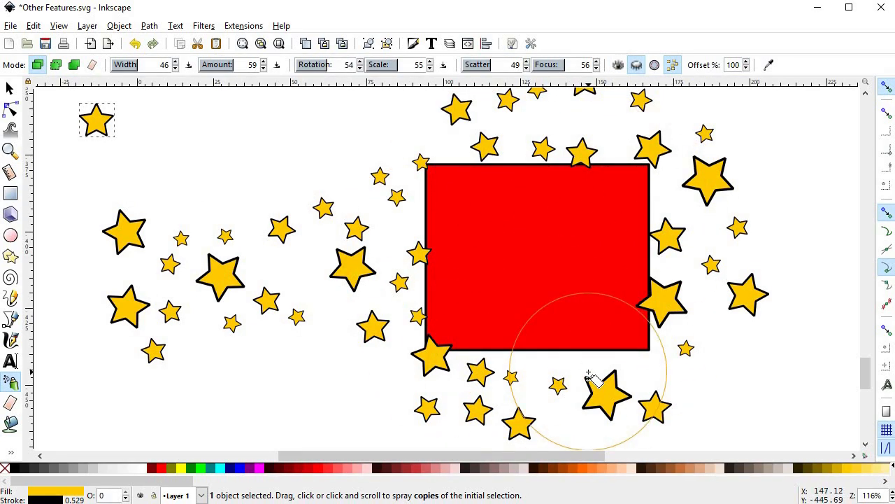
key("ctrl+z")
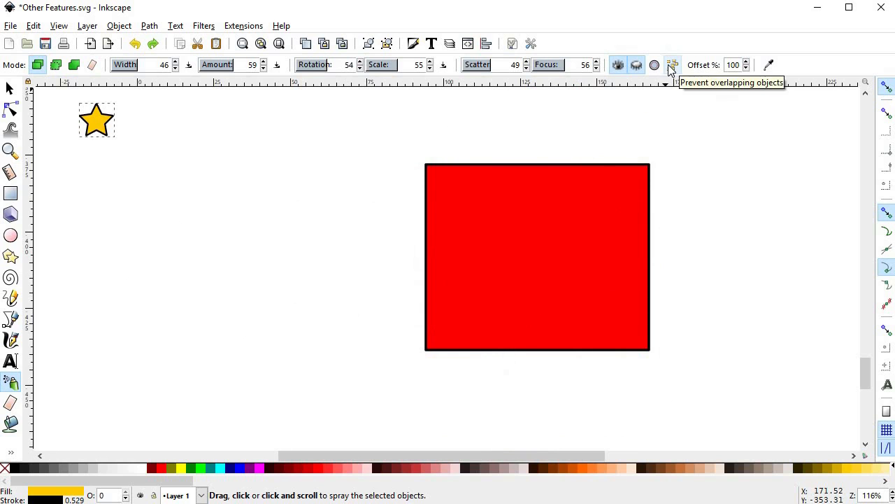
Step: Spray overlapping stars beside the red rectangle with overlap prevention off, and undo the spray
mouse_move(315, 294)
left_mouse_down()
mouse_move(286, 310)
mouse_move(322, 306)
mouse_move(291, 280)
mouse_move(346, 351)
left_mouse_up()
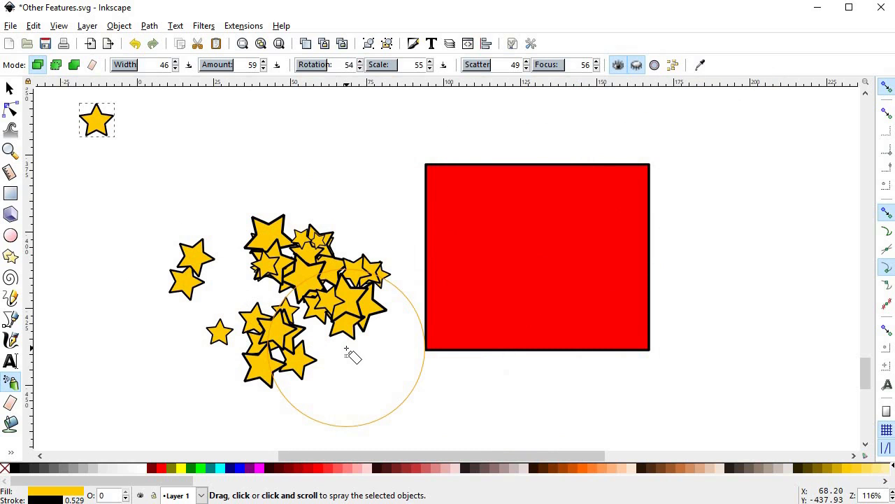
key("ctrl+z")
Step: Turn on the prevention of overlapping objects and spray stars beside the red rectangle
left_click(673, 65)
mouse_move(265, 292)
left_mouse_down()
mouse_move(282, 258)
mouse_move(262, 301)
mouse_move(303, 303)
mouse_move(298, 273)
mouse_move(258, 305)
mouse_move(302, 269)
left_mouse_up()
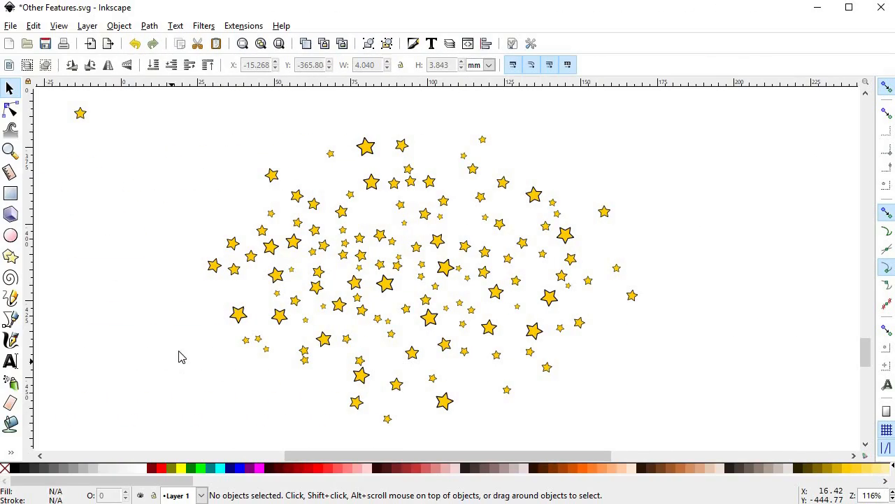
Step: Select the whole cluster of small sprayed stars and activate the Tweak tool on it
left_click(10, 129)
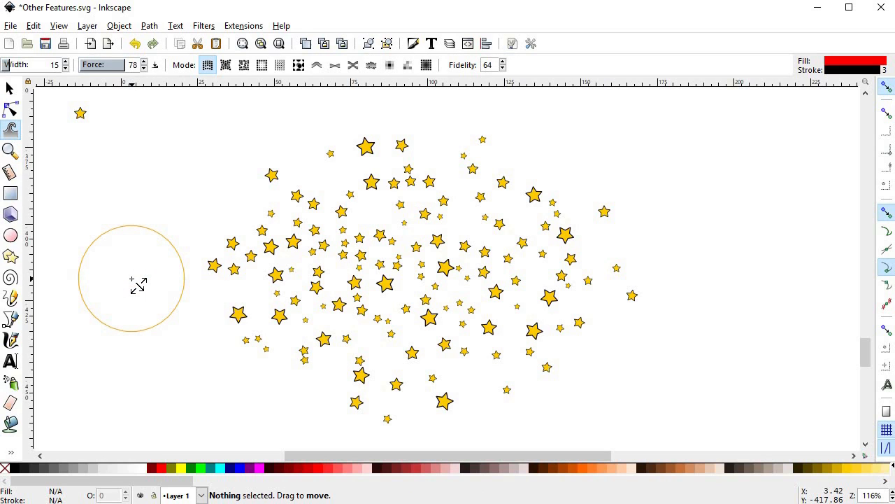
key("s")
left_click_drag(178, 113, 663, 439)
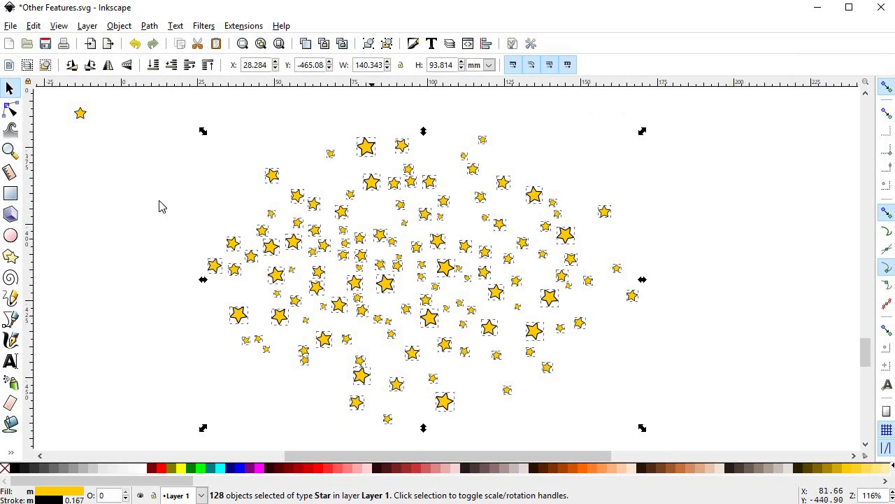
left_click(10, 129)
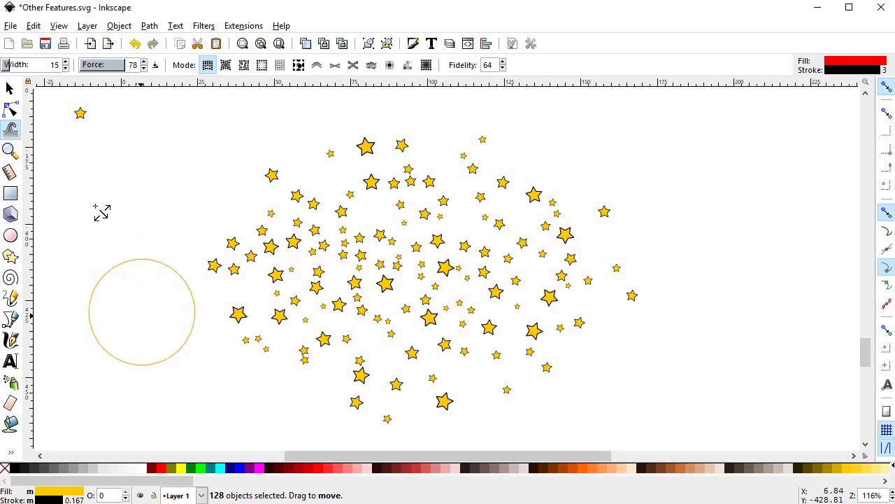
Step: Set the Tweak tool's width to 12 and its force to 88
mouse_move(8, 64)
left_mouse_down()
mouse_move(26, 65)
mouse_move(8, 67)
left_mouse_up()
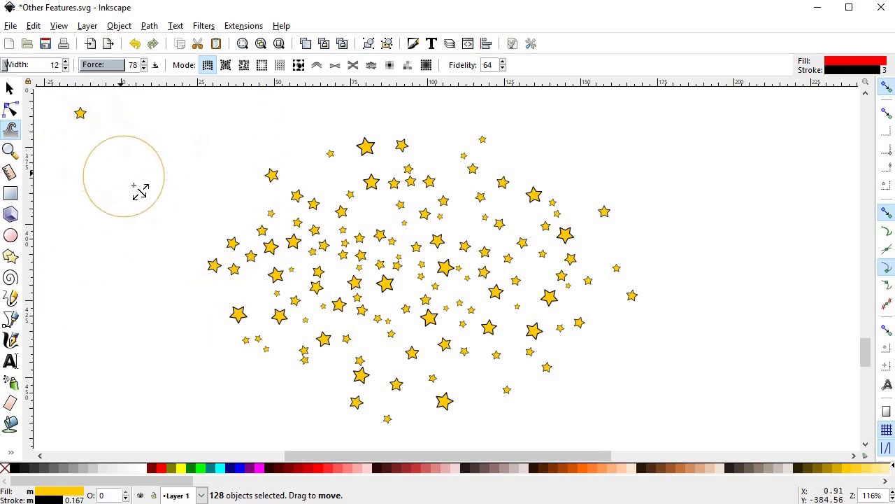
left_click_drag(119, 68, 132, 65)
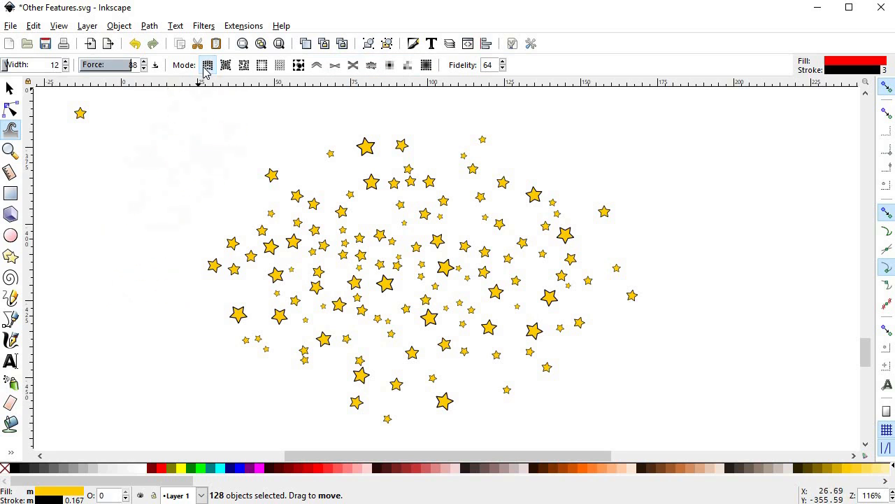
Step: Push the stars through the cluster in the Tweak tool's move mode, and undo the move
mouse_move(300, 190)
left_mouse_down()
mouse_move(340, 241)
mouse_move(373, 252)
mouse_move(409, 198)
mouse_move(469, 229)
mouse_move(458, 267)
mouse_move(410, 269)
mouse_move(343, 247)
mouse_move(347, 330)
mouse_move(453, 332)
mouse_move(444, 287)
mouse_move(421, 287)
left_mouse_up()
key("ctrl+z")
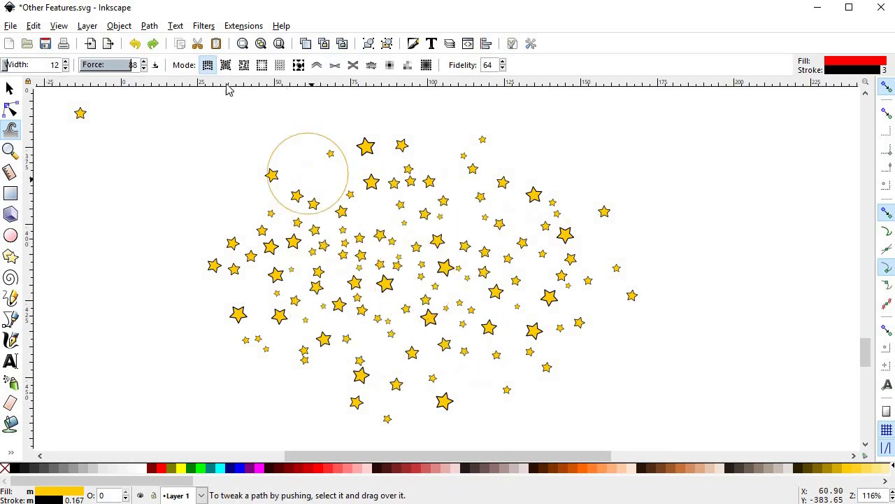
Step: Pull the stars together in the Tweak tool's move in/out mode, and undo the move
left_click(225, 64)
mouse_move(357, 228)
left_mouse_down()
mouse_move(374, 273)
mouse_move(412, 250)
mouse_move(468, 267)
mouse_move(424, 324)
left_mouse_up()
mouse_move(367, 321)
left_mouse_down()
mouse_move(345, 260)
mouse_move(366, 268)
mouse_move(415, 247)
mouse_move(421, 198)
mouse_move(377, 186)
mouse_move(329, 206)
mouse_move(302, 248)
mouse_move(318, 288)
mouse_move(375, 332)
mouse_move(450, 335)
mouse_move(516, 219)
mouse_move(542, 260)
mouse_move(518, 311)
left_mouse_up()
key("ctrl+z")
Step: Scatter the stars randomly in the Tweak tool's move jitter mode, and switch to its scale mode
left_click(243, 65)
mouse_move(321, 217)
left_mouse_down()
mouse_move(397, 199)
mouse_move(435, 214)
mouse_move(449, 246)
mouse_move(371, 288)
mouse_move(372, 319)
mouse_move(365, 312)
mouse_move(400, 336)
mouse_move(469, 318)
mouse_move(556, 220)
mouse_move(587, 270)
mouse_move(518, 305)
mouse_move(421, 246)
mouse_move(404, 220)
left_mouse_up()
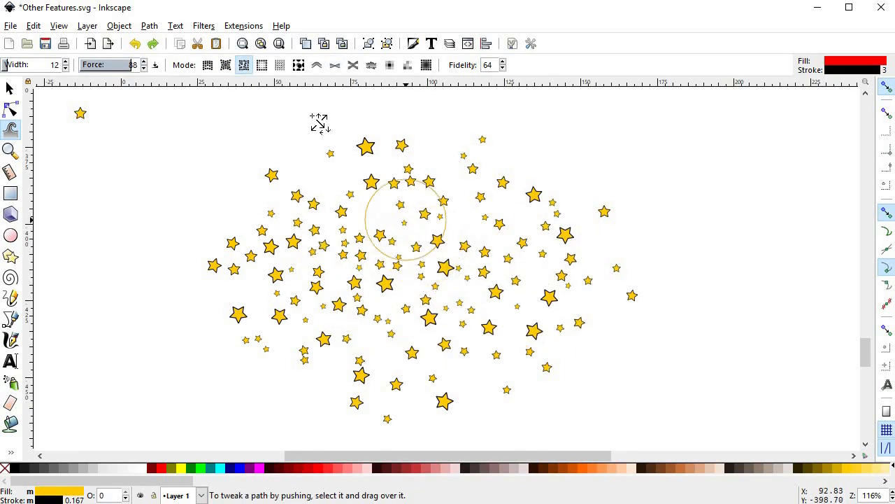
left_click(261, 64)
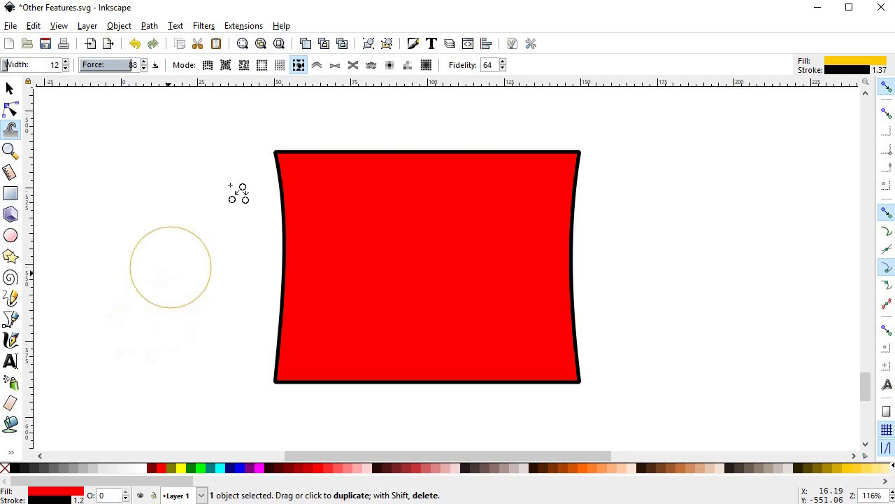
Step: Push the red shape's left edge in the Tweak tool's push mode, and inset its outline in the shrink/grow mode
left_click(317, 64)
mouse_move(336, 170)
left_mouse_down()
mouse_move(280, 207)
mouse_move(290, 254)
mouse_move(308, 262)
left_mouse_up()
left_click(335, 64)
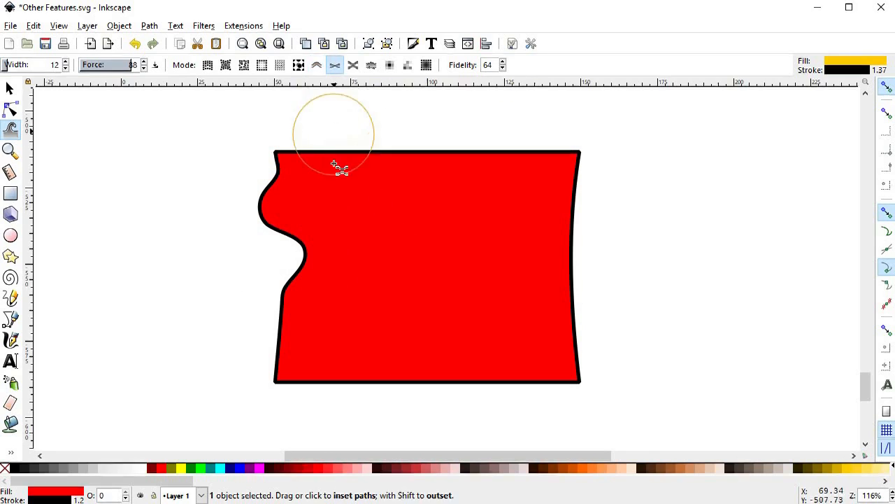
mouse_move(342, 150)
left_mouse_down()
mouse_move(314, 240)
mouse_move(430, 323)
mouse_move(564, 359)
mouse_move(549, 314)
mouse_move(556, 184)
mouse_move(430, 178)
mouse_move(300, 343)
left_mouse_up()
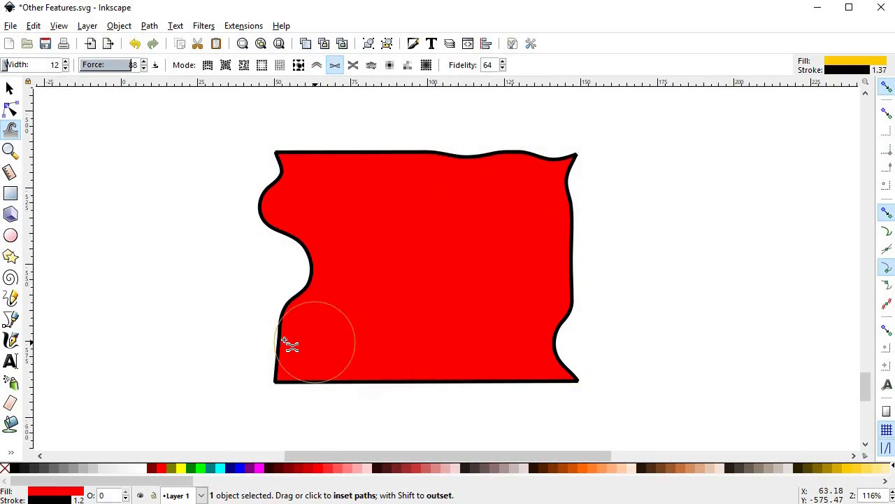
Step: Distort the red shape's edges in the Tweak tool's attract/repel mode, and roughen its outline in the roughen mode
left_click(353, 65)
mouse_move(368, 190)
left_mouse_down()
mouse_move(318, 189)
mouse_move(300, 226)
mouse_move(305, 270)
mouse_move(279, 360)
left_mouse_up()
left_click(372, 65)
mouse_move(553, 350)
left_mouse_down()
mouse_move(579, 295)
mouse_move(576, 223)
mouse_move(532, 164)
mouse_move(510, 154)
mouse_move(419, 155)
mouse_move(288, 181)
mouse_move(304, 169)
mouse_move(387, 204)
left_mouse_up()
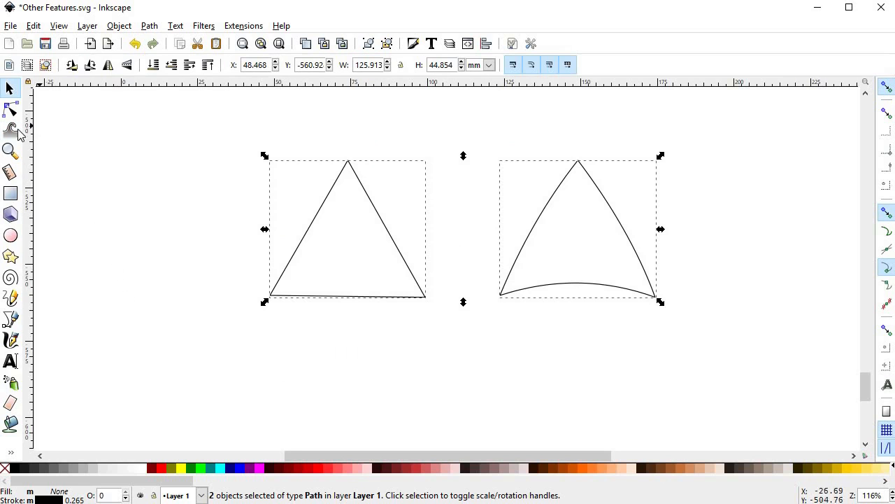
Step: Activate the Tweak tool on the two selected triangles and deform their outlines
left_click(10, 130)
mouse_move(538, 246)
left_mouse_down()
mouse_move(539, 235)
mouse_move(599, 234)
mouse_move(570, 295)
mouse_move(572, 311)
left_mouse_up()
mouse_move(380, 211)
left_mouse_down()
mouse_move(351, 166)
mouse_move(407, 236)
mouse_move(421, 281)
mouse_move(317, 278)
mouse_move(282, 304)
mouse_move(244, 303)
mouse_move(292, 221)
mouse_move(352, 165)
mouse_move(326, 224)
mouse_move(371, 247)
mouse_move(514, 228)
mouse_move(573, 261)
mouse_move(567, 288)
mouse_move(486, 262)
mouse_move(562, 210)
mouse_move(584, 277)
mouse_move(504, 191)
mouse_move(597, 203)
mouse_move(442, 227)
mouse_move(370, 137)
mouse_move(405, 258)
mouse_move(408, 202)
mouse_move(371, 259)
mouse_move(578, 252)
mouse_move(549, 267)
mouse_move(498, 230)
mouse_move(578, 187)
mouse_move(536, 151)
mouse_move(609, 165)
mouse_move(623, 225)
mouse_move(597, 304)
mouse_move(546, 328)
mouse_move(638, 358)
left_mouse_up()
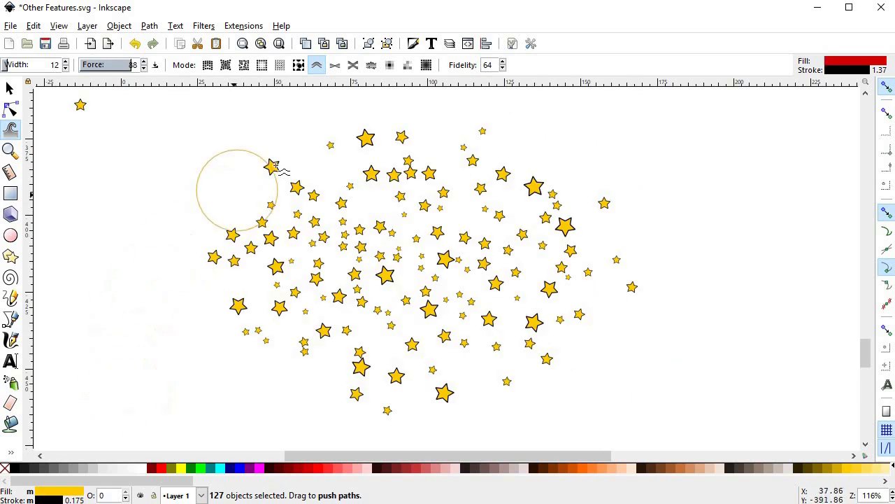
Step: Paint the selected stars red in the Tweak tool's color paint mode, and randomize their colors in the color jitter mode
left_click(390, 65)
mouse_move(369, 165)
left_mouse_down()
mouse_move(506, 197)
mouse_move(512, 277)
mouse_move(330, 239)
mouse_move(275, 301)
mouse_move(401, 418)
mouse_move(567, 277)
mouse_move(538, 311)
mouse_move(552, 283)
mouse_move(562, 326)
mouse_move(573, 257)
mouse_move(529, 182)
mouse_move(509, 261)
mouse_move(323, 316)
mouse_move(294, 245)
mouse_move(212, 267)
mouse_move(250, 243)
mouse_move(228, 258)
mouse_move(253, 270)
mouse_move(322, 226)
mouse_move(365, 247)
mouse_move(430, 208)
mouse_move(441, 132)
mouse_move(418, 84)
left_mouse_up()
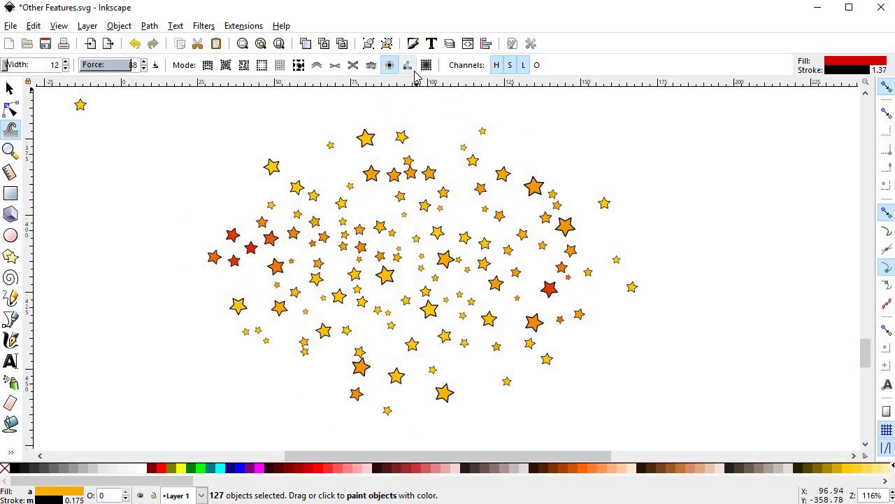
left_click(408, 65)
mouse_move(415, 213)
left_mouse_down()
mouse_move(453, 220)
mouse_move(390, 180)
mouse_move(424, 182)
mouse_move(398, 177)
mouse_move(415, 196)
mouse_move(488, 191)
mouse_move(553, 207)
mouse_move(568, 285)
mouse_move(514, 332)
mouse_move(521, 366)
mouse_move(490, 329)
mouse_move(434, 312)
mouse_move(389, 261)
mouse_move(312, 260)
mouse_move(311, 311)
mouse_move(281, 274)
mouse_move(249, 260)
mouse_move(268, 241)
mouse_move(245, 246)
mouse_move(234, 265)
mouse_move(265, 336)
mouse_move(360, 384)
mouse_move(401, 390)
mouse_move(331, 326)
mouse_move(333, 299)
mouse_move(404, 291)
mouse_move(400, 267)
mouse_move(415, 262)
mouse_move(468, 274)
left_mouse_up()
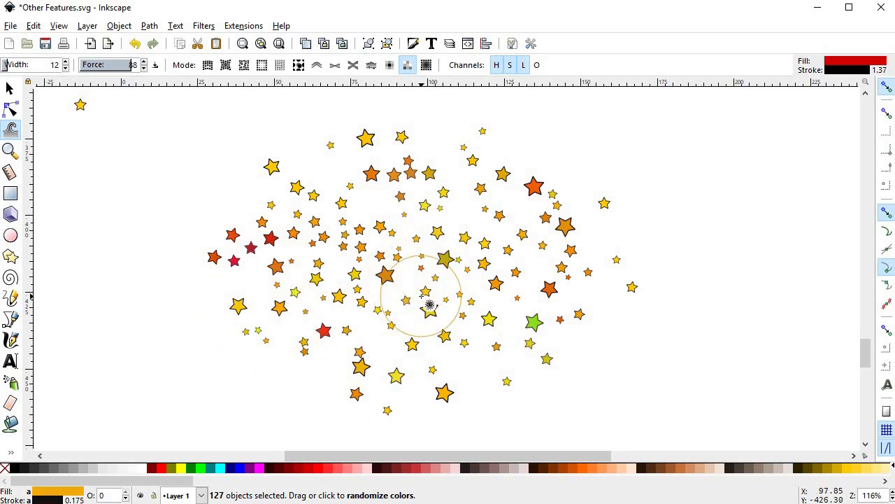
Step: Blur stars across the cluster in the Tweak tool's blur mode
left_click(426, 64)
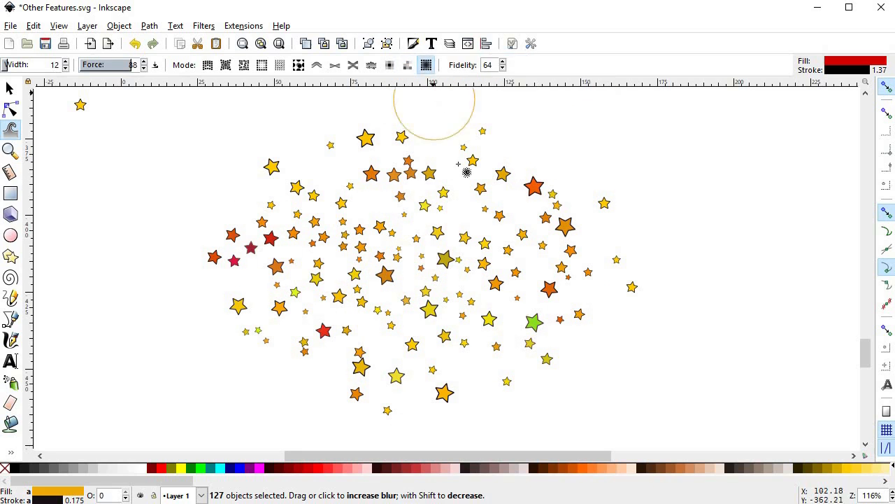
mouse_move(464, 175)
left_mouse_down()
mouse_move(406, 156)
mouse_move(328, 206)
left_mouse_up()
mouse_move(454, 204)
left_mouse_down()
mouse_move(522, 304)
mouse_move(254, 300)
mouse_move(441, 382)
mouse_move(654, 246)
mouse_move(419, 201)
mouse_move(370, 163)
mouse_move(538, 189)
mouse_move(566, 236)
left_mouse_up()
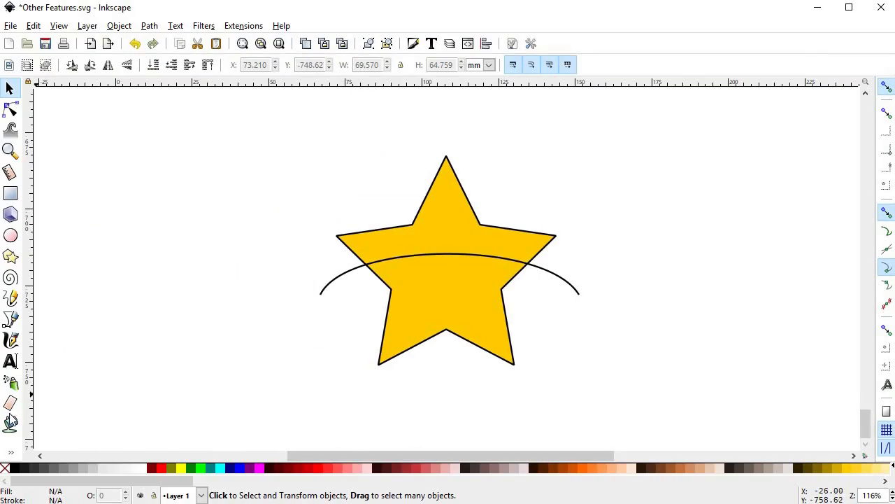
Step: Fill the star's areas above and below the arc red with the Paint Bucket at different zoom levels, and delete both fills
left_click(10, 421)
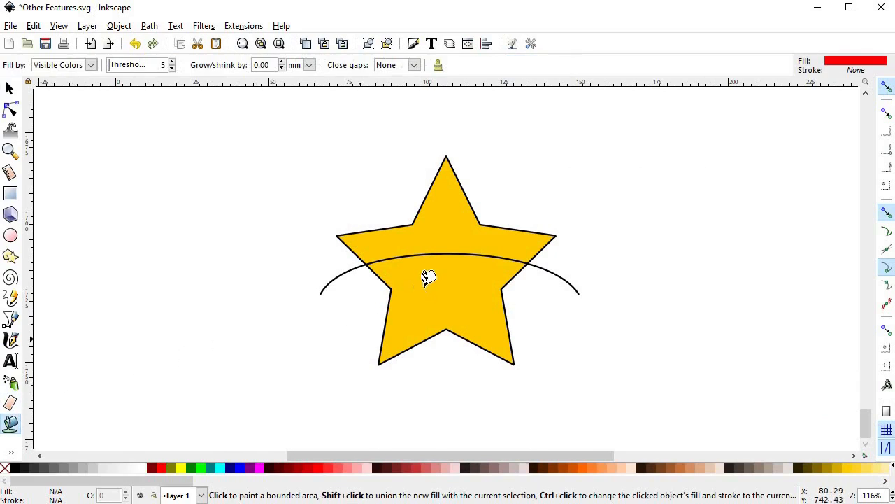
left_click(450, 220)
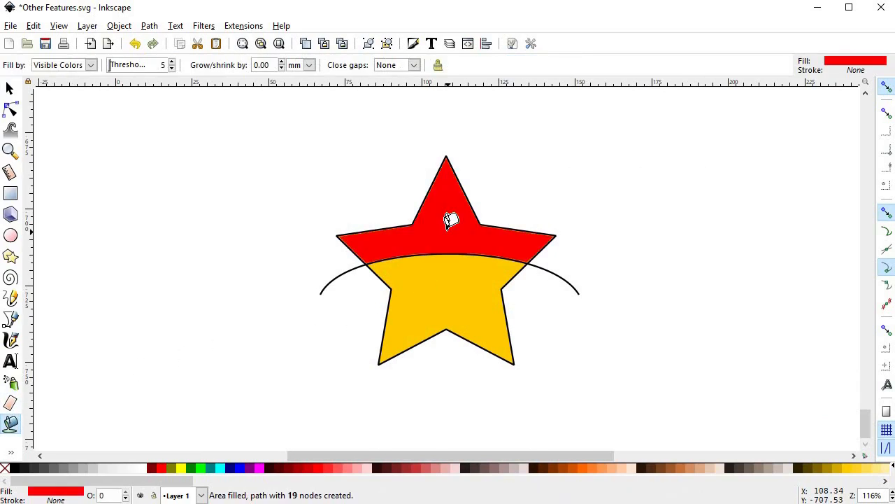
scroll(440, 288, "down", 3)
scroll(439, 289, "down", 2)
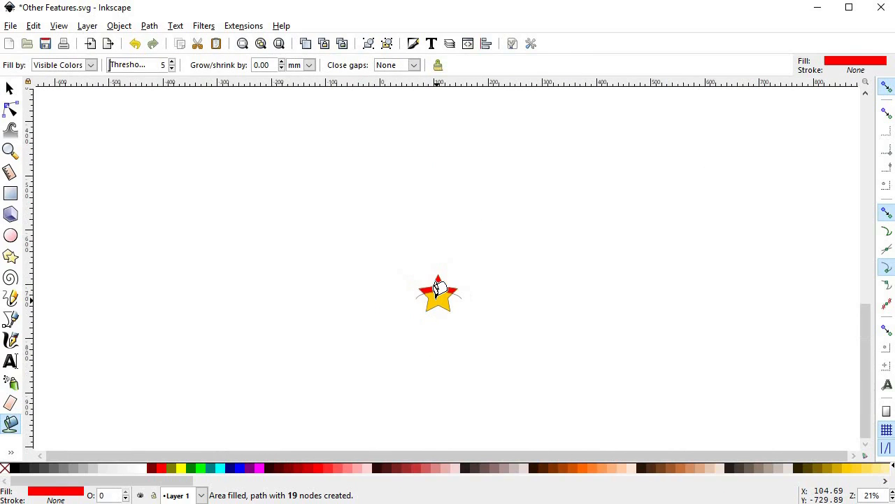
left_click(439, 288)
scroll(441, 286, "up", 4)
scroll(445, 283, "up", 2)
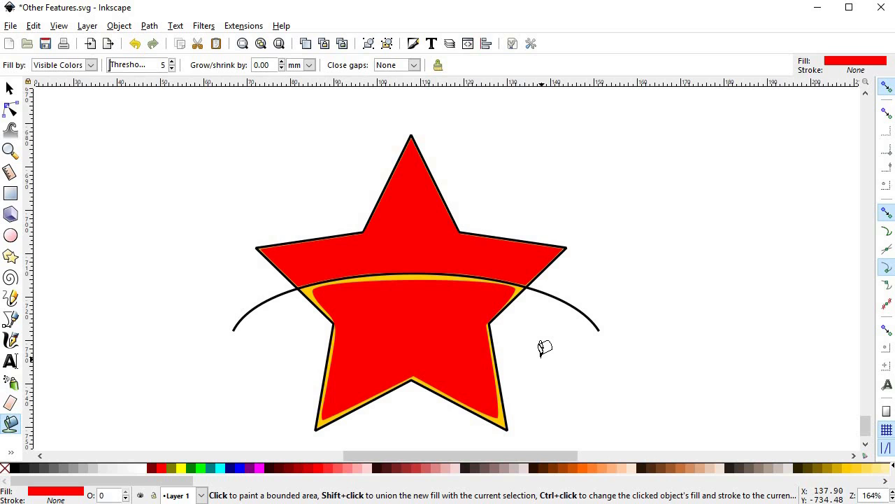
key("Delete")
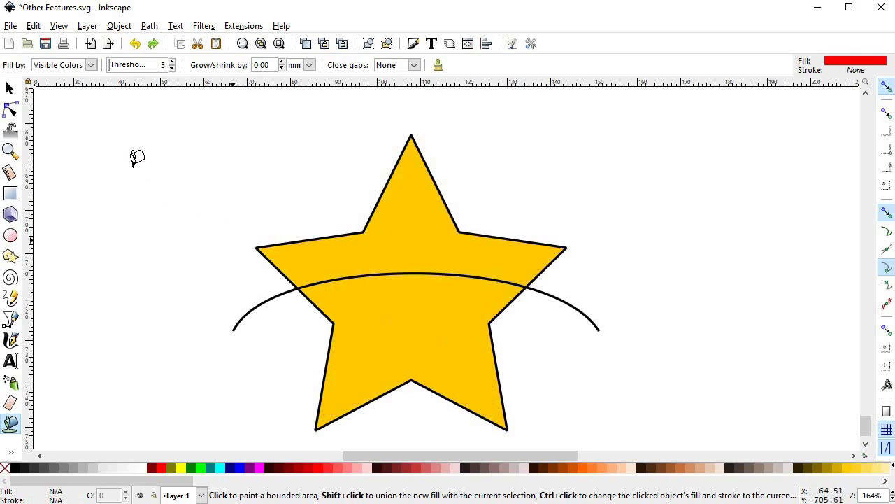
Step: Set the Paint Bucket to fill by Saturation, fill the star's areas red, and undo the fills
left_click(91, 65)
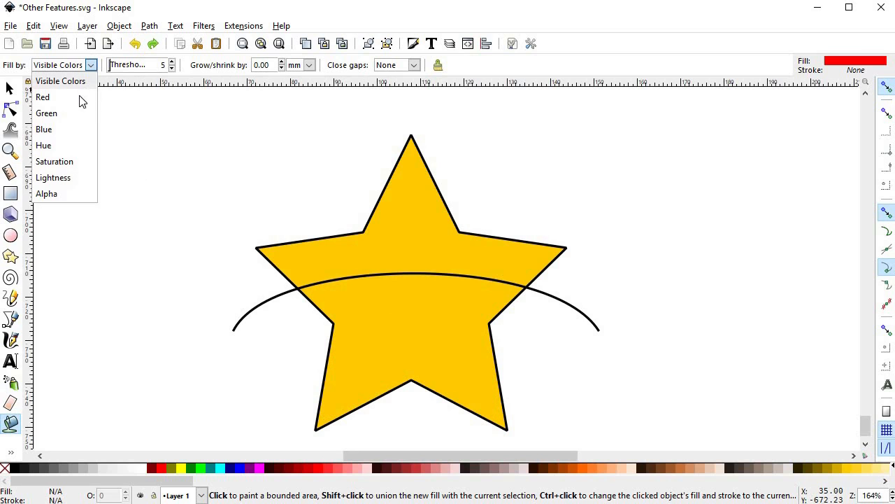
left_click(68, 164)
left_click(389, 237)
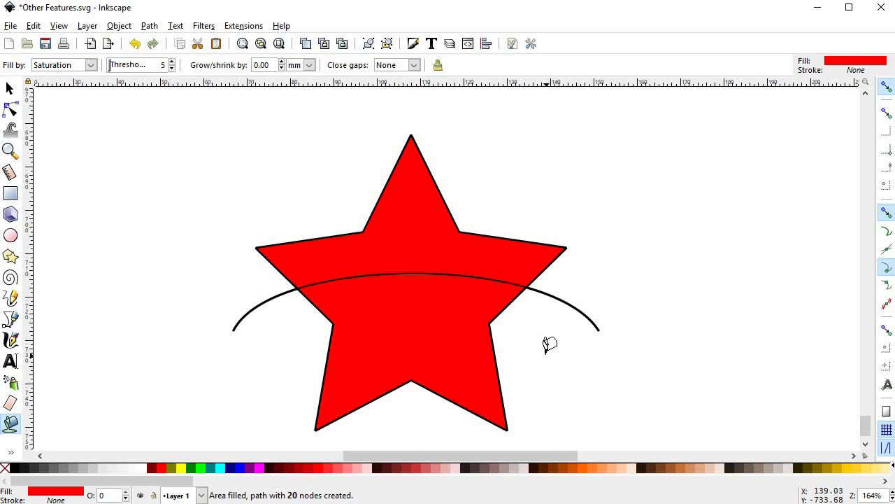
key("ctrl+z")
key("ctrl+z")
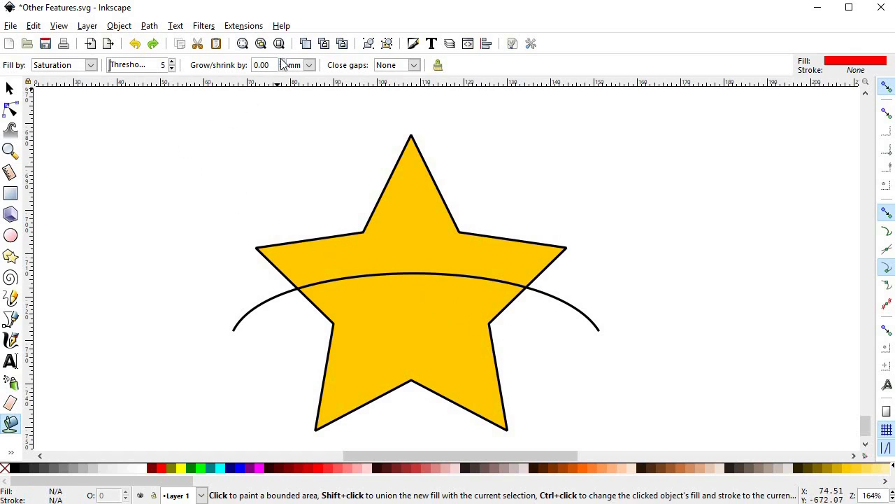
Step: Fill the star's area below the arc red with the Paint Bucket's grow amount set to 0.80 mm
left_click(425, 320)
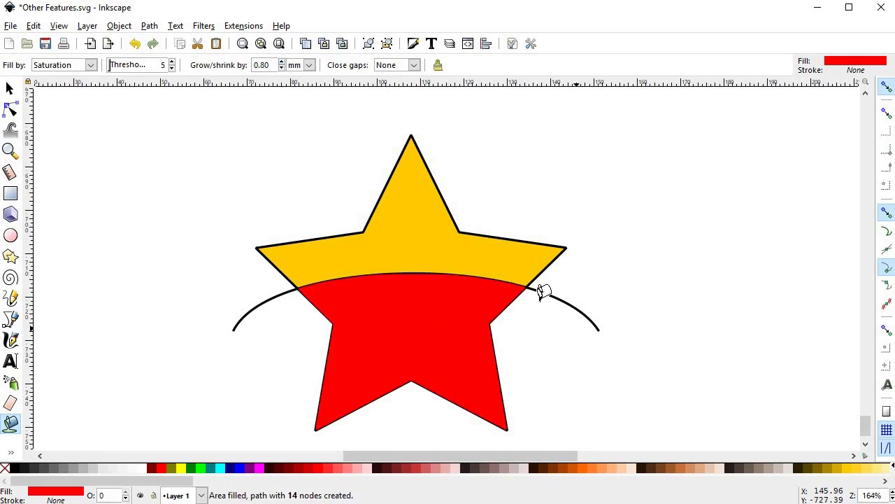
scroll(497, 274, "up", 6, "ctrl")
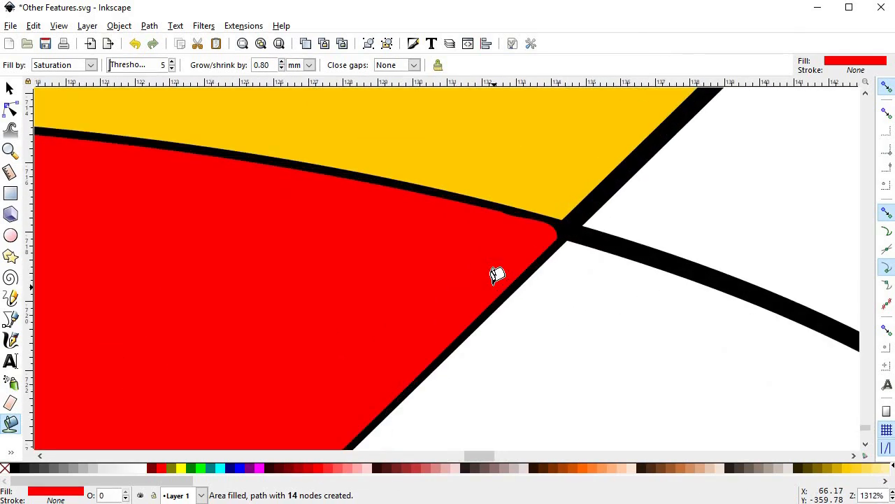
key("n")
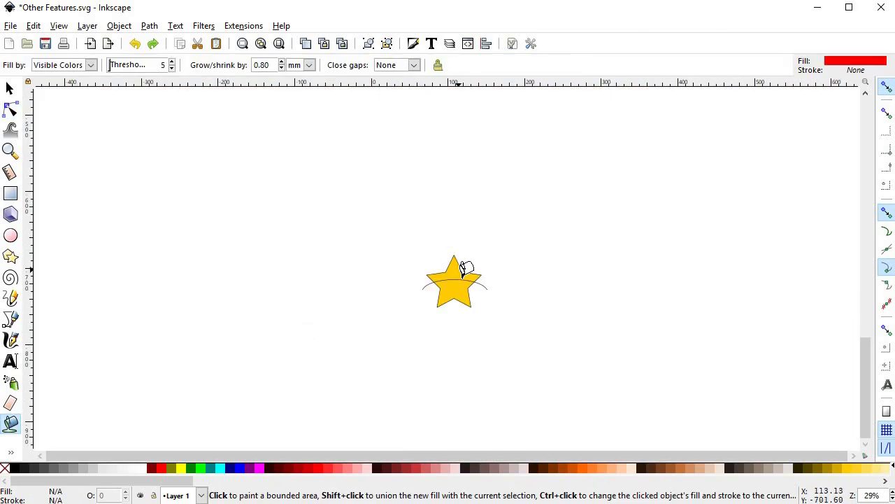
Step: Fill the star's area above the arc red from a zoomed-out view with the Paint Bucket filling by Visible Colors
left_click(463, 270)
scroll(447, 271, "up", 7, "ctrl")
key("s")
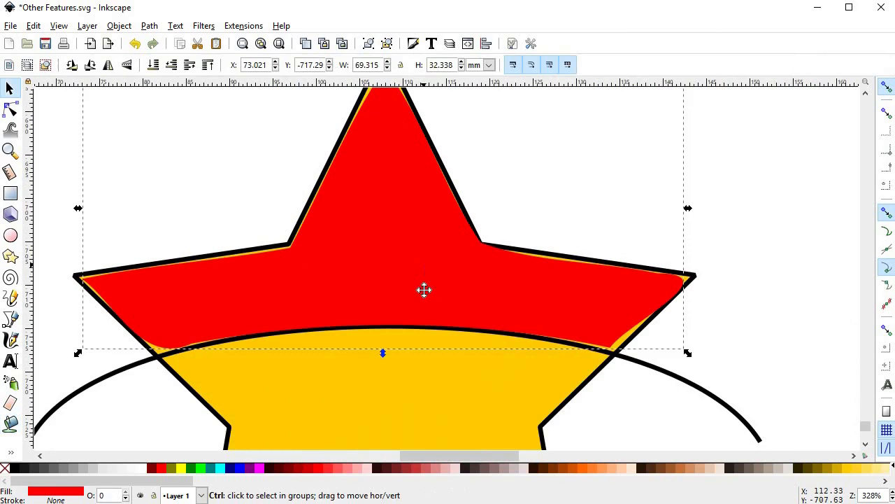
scroll(424, 302, "up", 2)
Step: Apply a Dynamic Offset to the red fill and outset it by about 1.15 pt to close the gaps to the outline
left_click(149, 26)
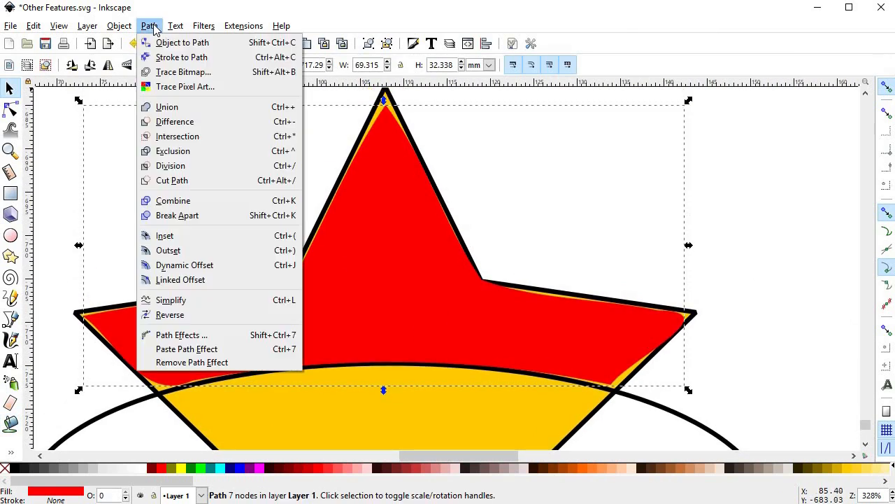
key("Escape")
key("n")
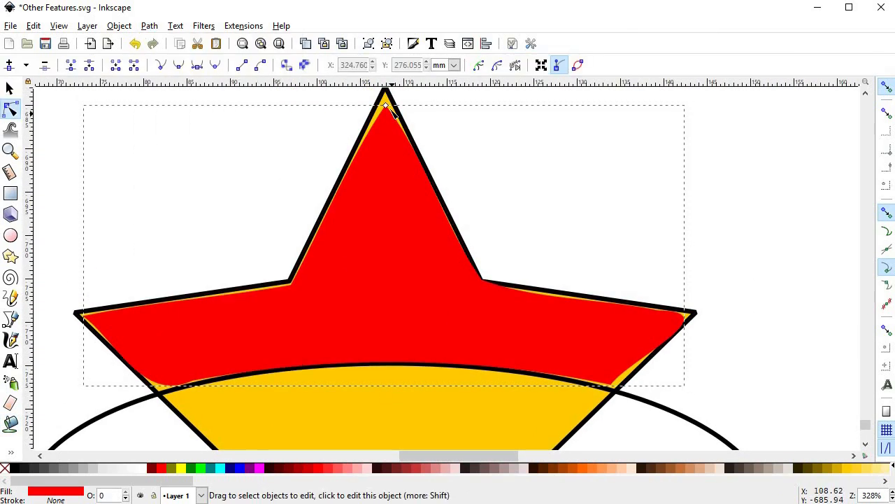
left_click_drag(386, 107, 384, 110)
key("s")
left_click_drag(464, 199, 475, 215)
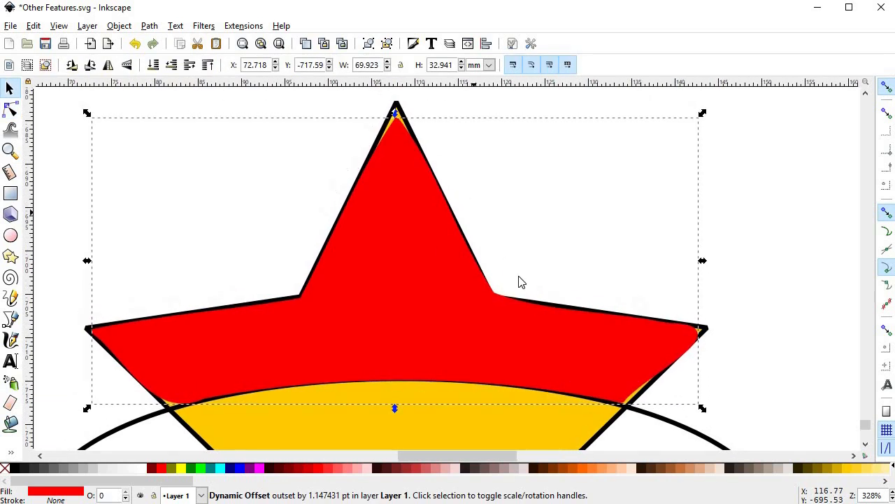
left_click(615, 270)
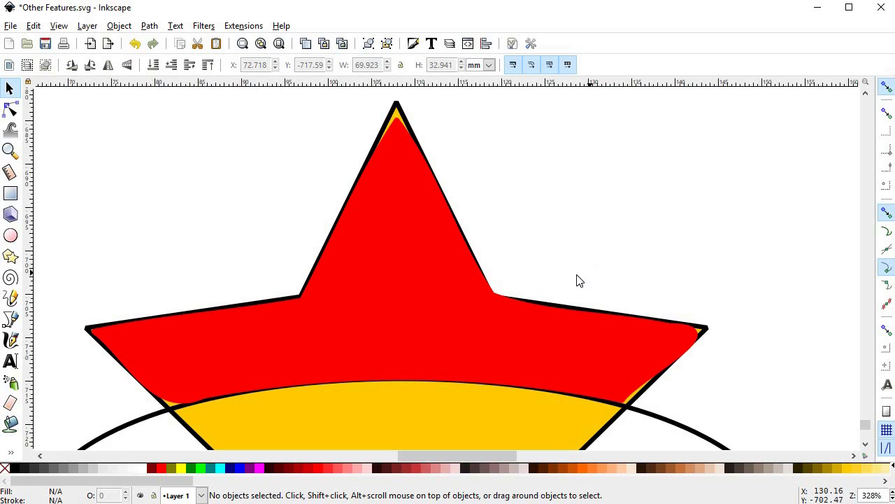
Step: Look through the available extension categories, from Arrange to Web, without running an extension
key("ctrl")
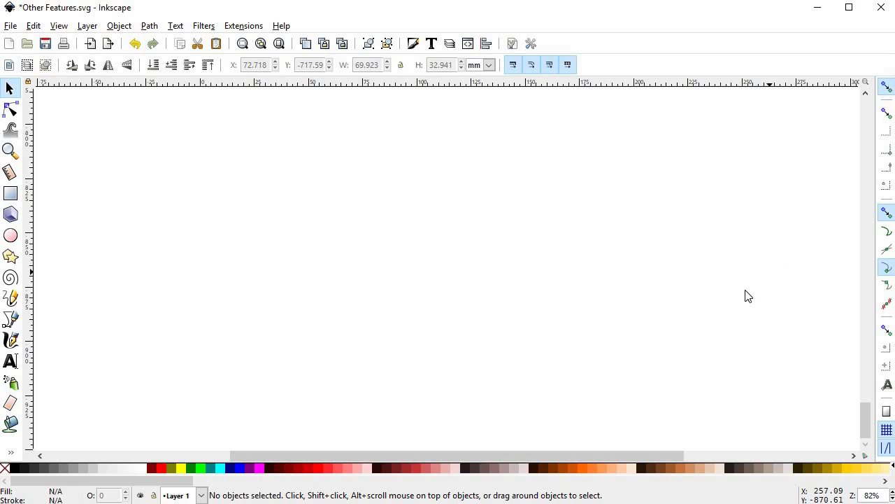
left_click(250, 28)
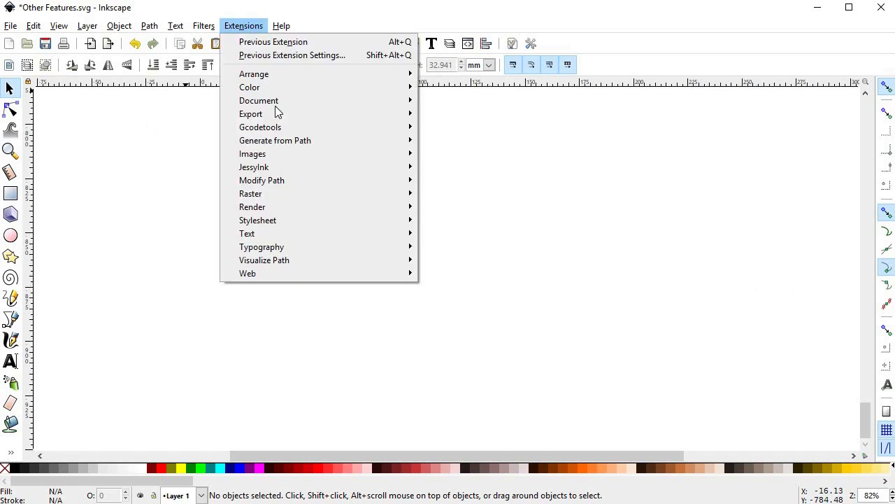
mouse_move(310, 203)
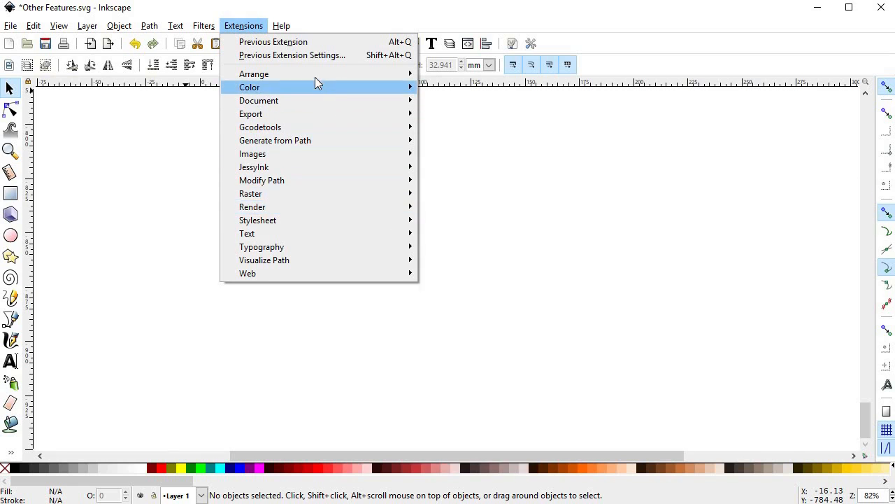
mouse_move(312, 86)
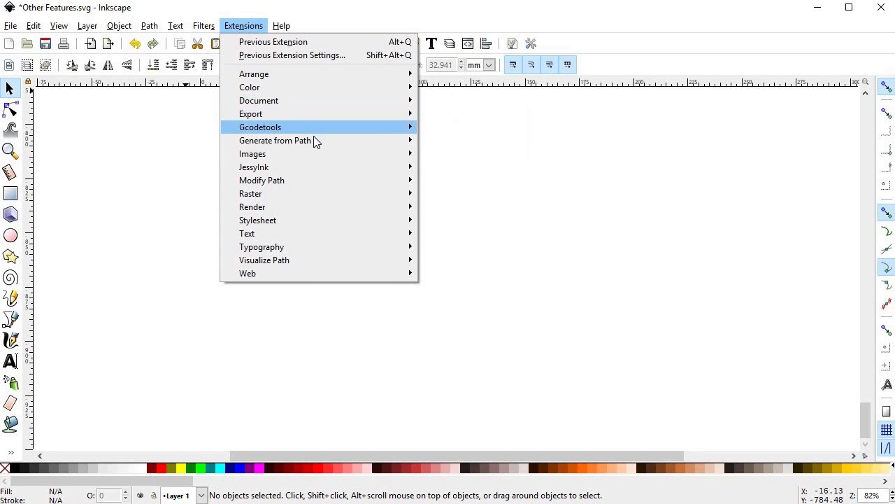
mouse_move(313, 154)
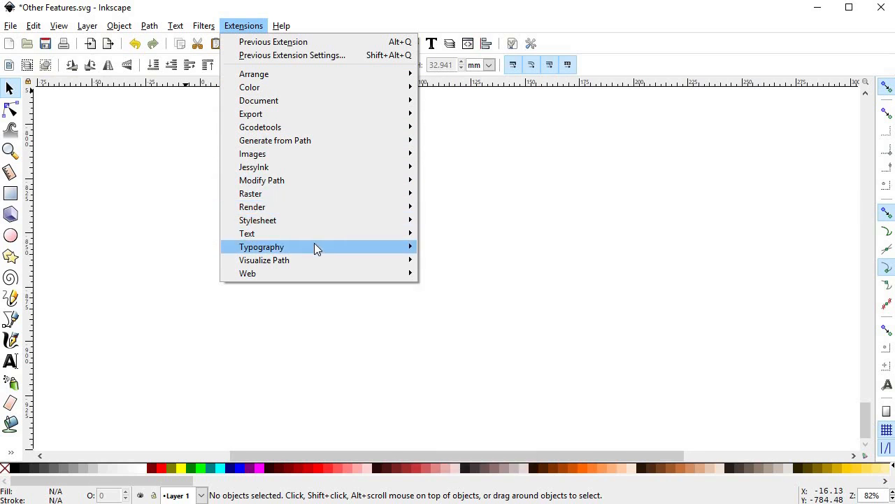
mouse_move(318, 261)
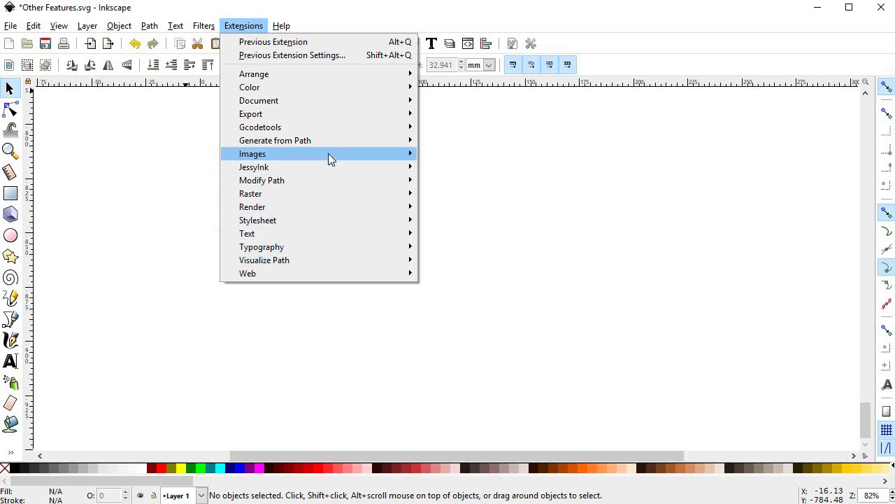
left_click(386, 336)
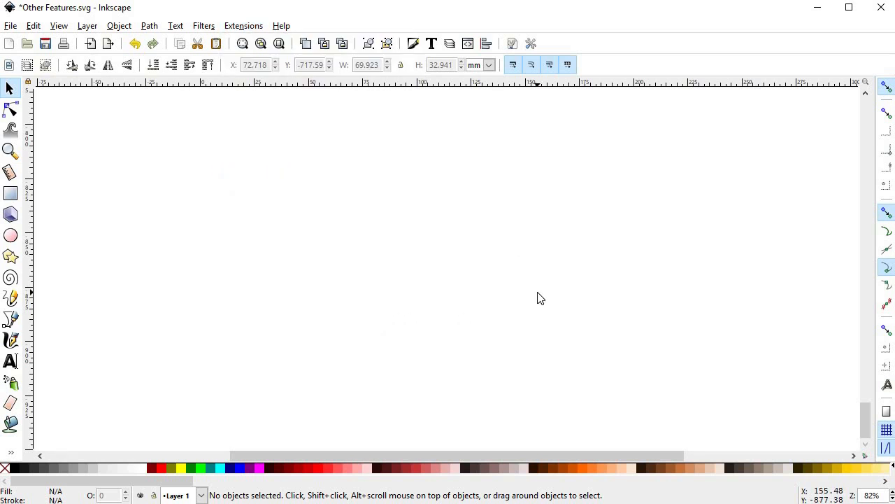